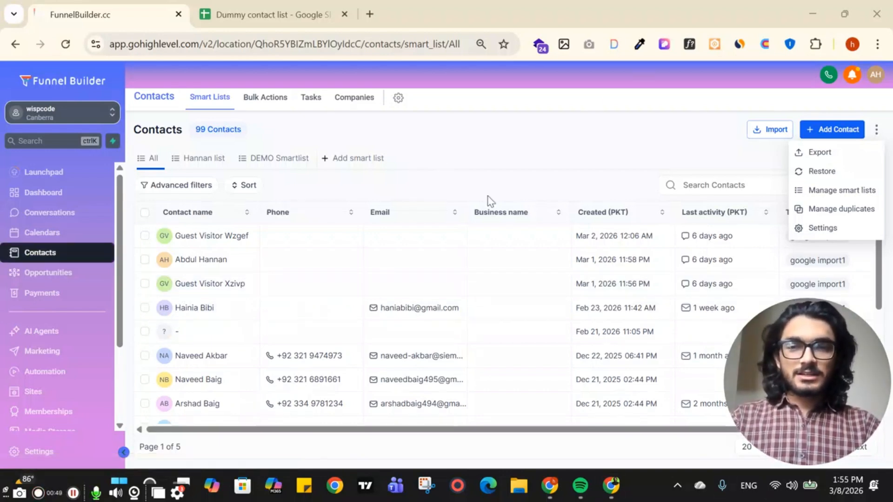
Step: View the contact import page and return to the contacts list
{"action": "left_click", "coordinate": [773, 129]}
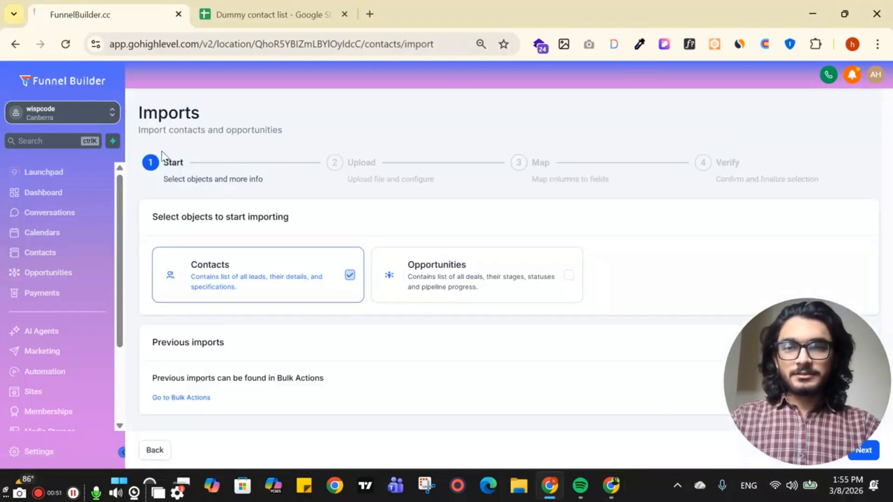
{"action": "left_click", "coordinate": [156, 451]}
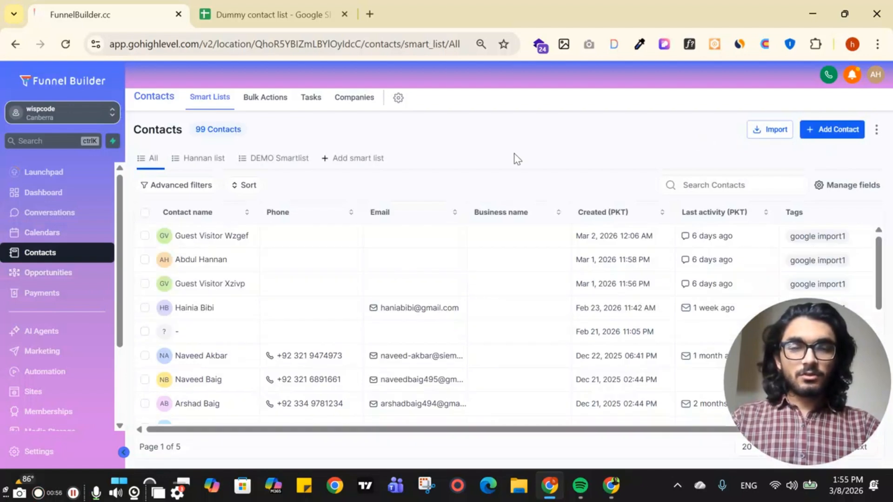
Step: Start a new contact with the first name "Test contact" and fill in its e-mail address
{"action": "left_click", "coordinate": [840, 133]}
{"action": "left_click", "coordinate": [734, 193]}
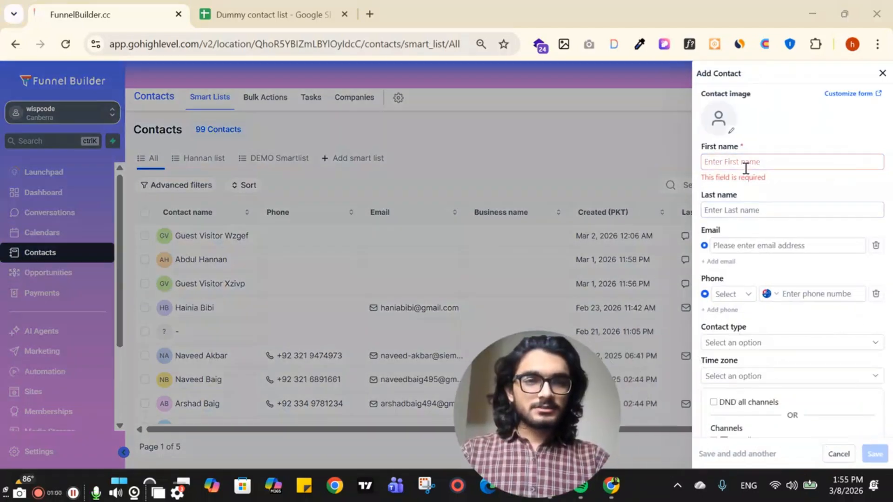
{"action": "left_click", "coordinate": [746, 169]}
{"action": "type", "text": "Test contact"}
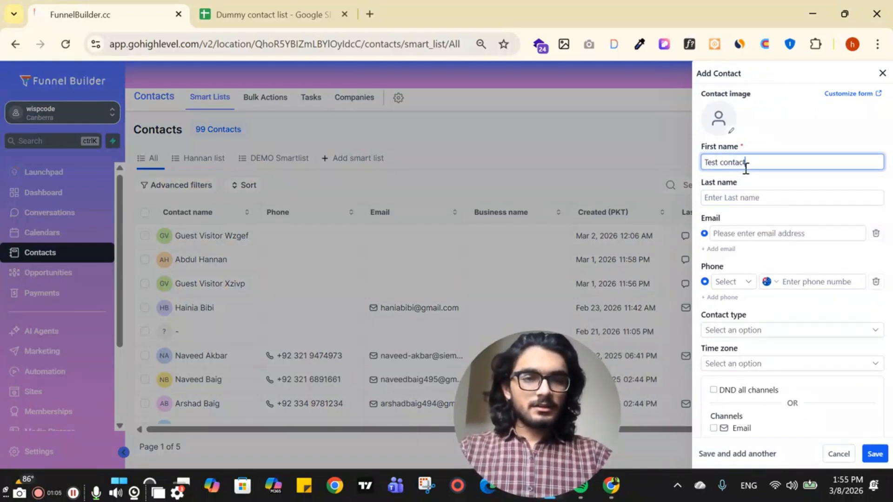
{"action": "left_click", "coordinate": [741, 232]}
{"action": "type", "text": "example"}
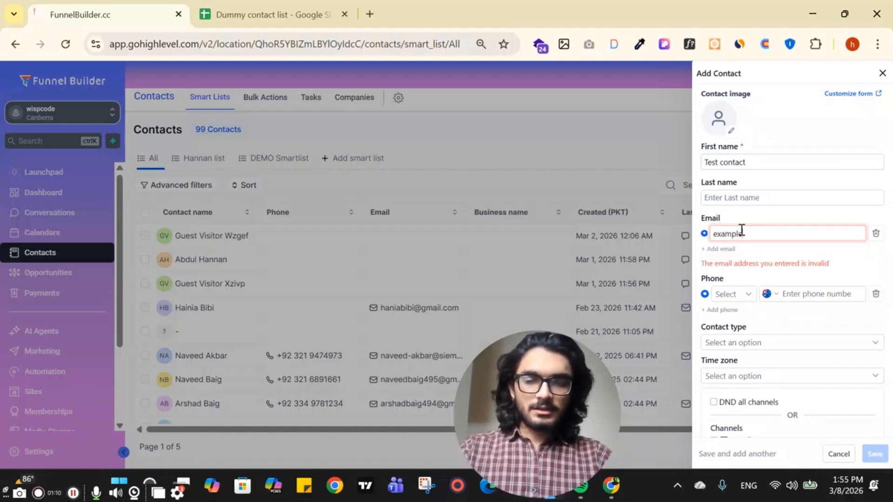
{"action": "type", "text": "@gmail."}
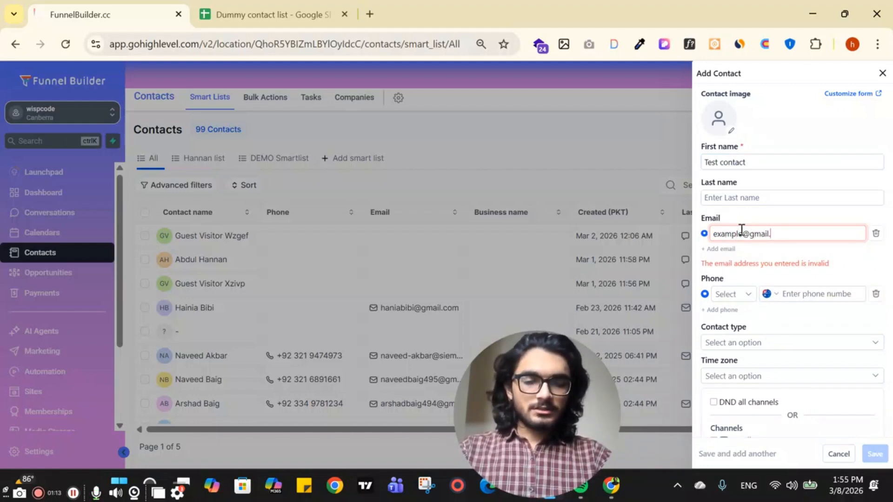
{"action": "type", "text": "com"}
Step: Fill in the new contact's phone number with its international country code
{"action": "left_click", "coordinate": [815, 284]}
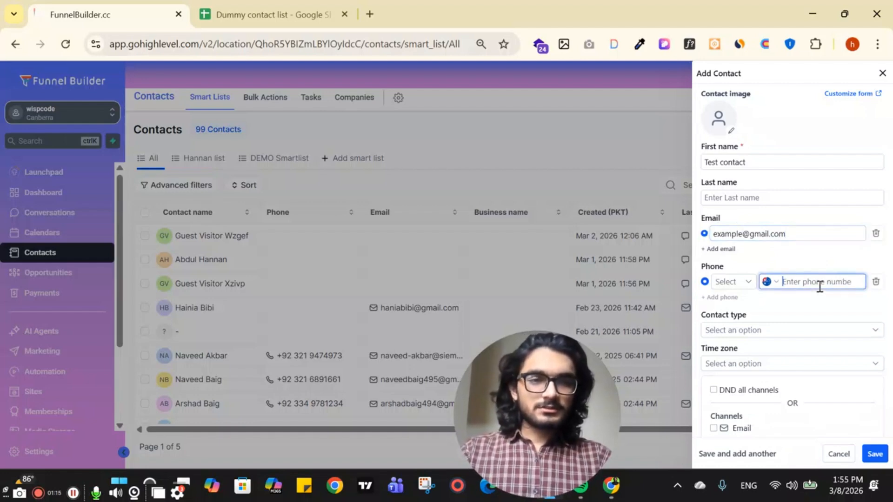
{"action": "left_click", "coordinate": [778, 279]}
{"action": "left_click", "coordinate": [778, 279]}
{"action": "left_click", "coordinate": [780, 198]}
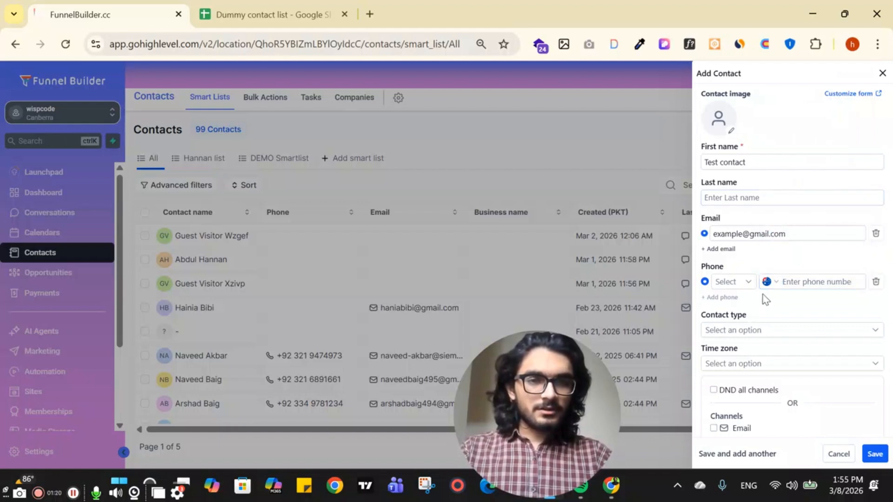
{"action": "left_click", "coordinate": [773, 285]}
{"action": "key", "text": "ctrl+v"}
Step: Save the new contact with contact type and time zone left empty, and return to the contacts list
{"action": "left_click", "coordinate": [787, 331]}
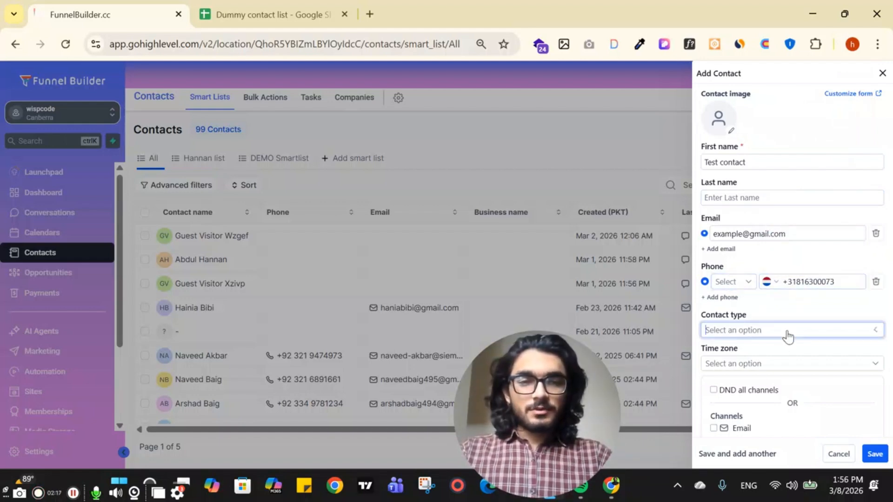
{"action": "left_click", "coordinate": [765, 326]}
{"action": "scroll", "coordinate": [772, 321], "scroll_direction": "down", "scroll_amount": 2}
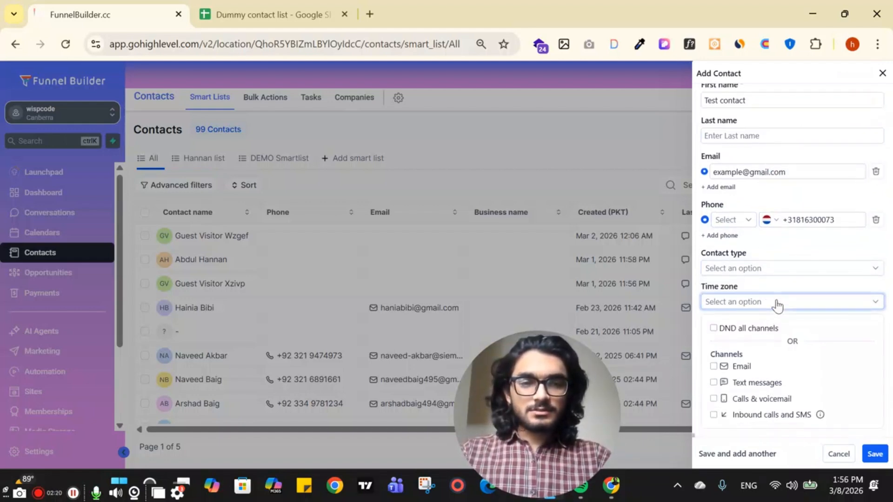
{"action": "left_click", "coordinate": [873, 453]}
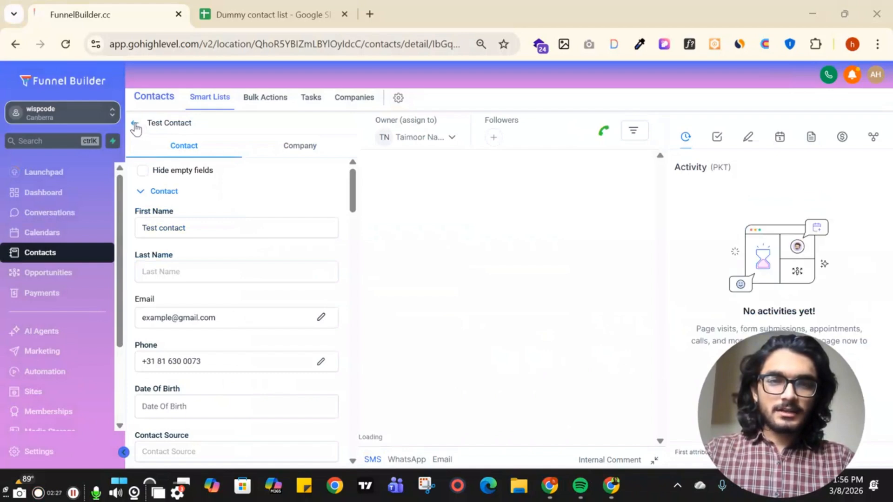
{"action": "key", "text": "alt+Left"}
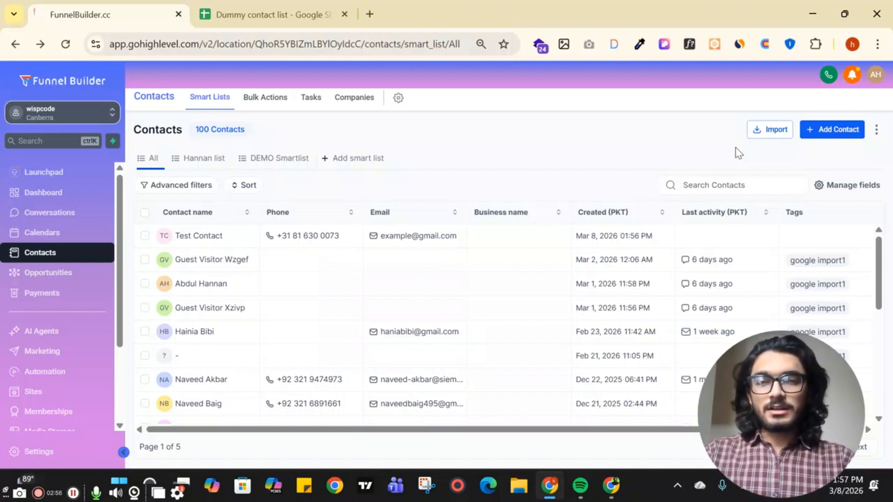
Step: Switch to the Dummy contact list spreadsheet in Google Sheets and download it as a Comma Separated Values (.csv) file
{"action": "left_click", "coordinate": [271, 22]}
{"action": "scroll", "coordinate": [355, 251], "scroll_direction": "down", "scroll_amount": 4}
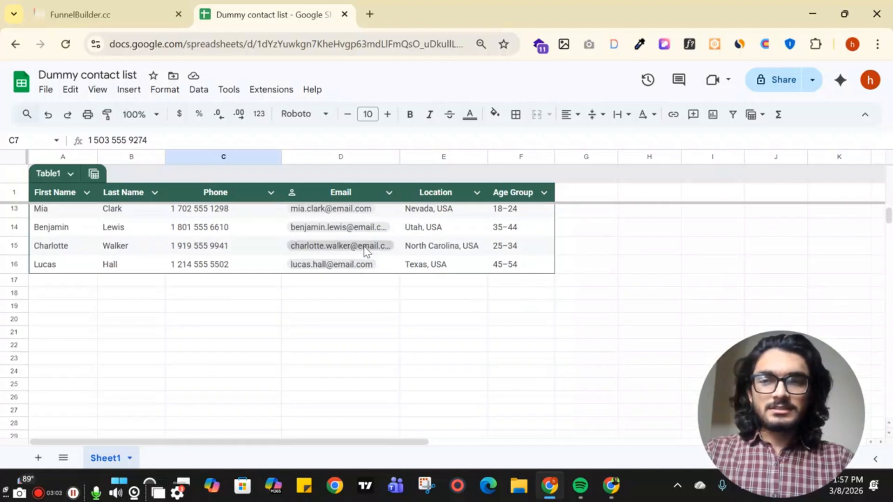
{"action": "scroll", "coordinate": [358, 252], "scroll_direction": "up", "scroll_amount": 4}
{"action": "left_click", "coordinate": [52, 95]}
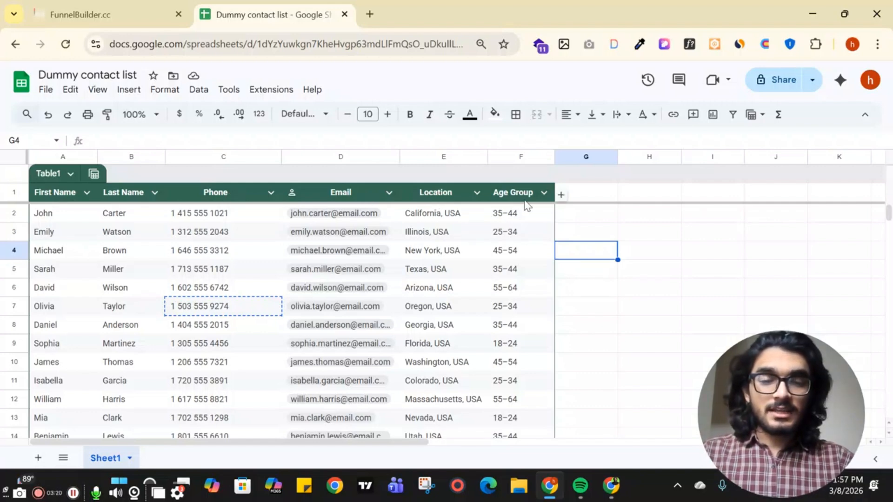
{"action": "left_click", "coordinate": [52, 96]}
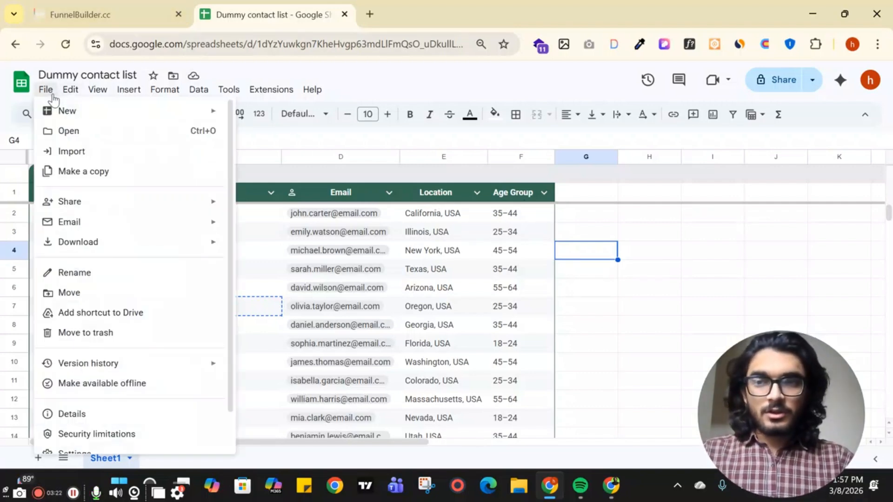
{"action": "mouse_move", "coordinate": [76, 245]}
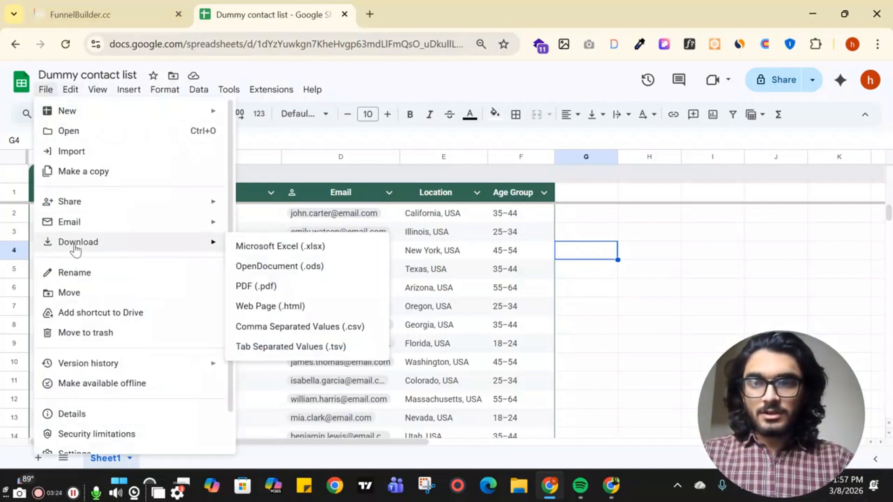
{"action": "left_click", "coordinate": [325, 328]}
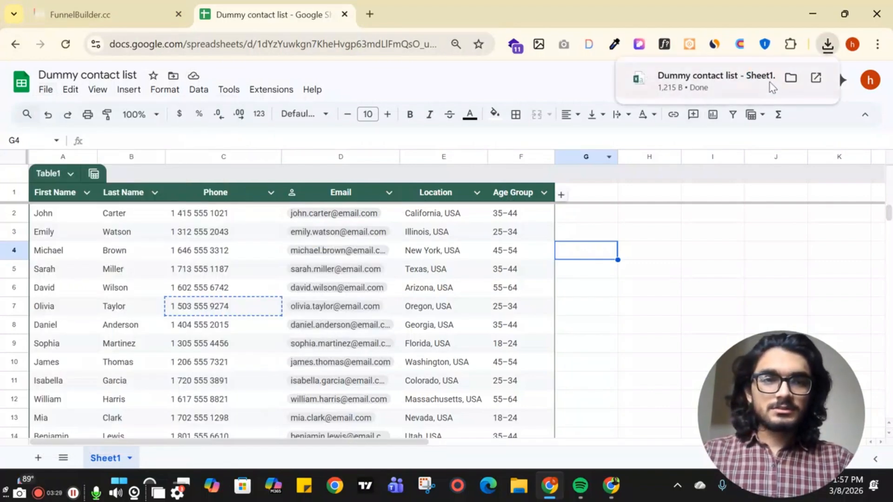
Step: Switch back to FunnelBuilder and start an import with Contacts as the object, proceeding to the upload stage
{"action": "left_click", "coordinate": [116, 18]}
{"action": "left_click", "coordinate": [773, 131]}
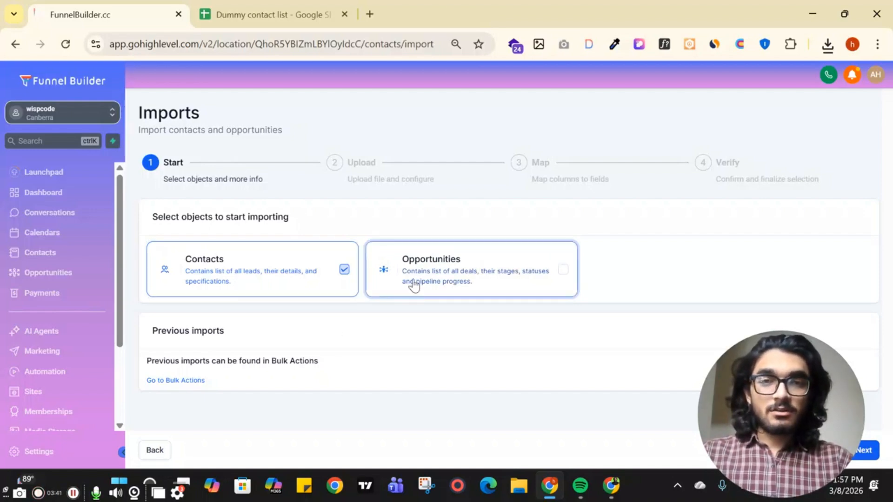
{"action": "left_click_drag", "start_coordinate": [821, 423], "coordinate": [72, 426]}
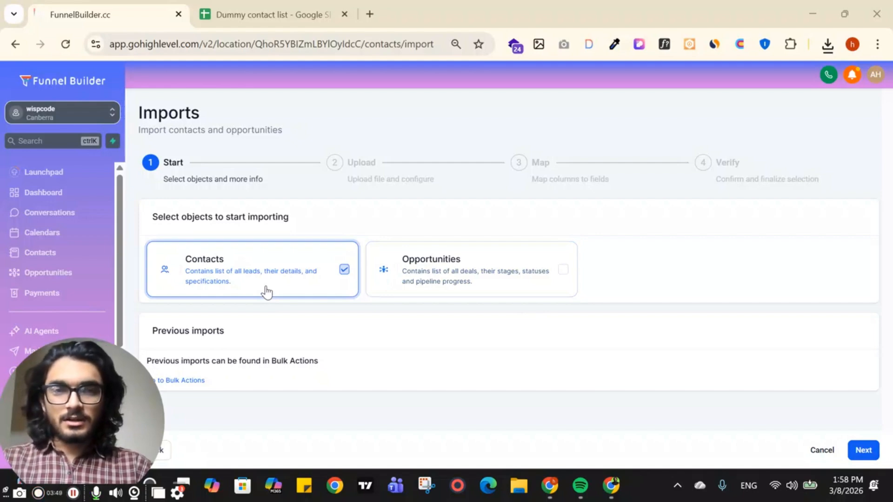
{"action": "left_click", "coordinate": [863, 450]}
Step: Upload the file "Dummy contact list - Sheet1" from the Downloads folder for the import
{"action": "scroll", "coordinate": [502, 279], "scroll_direction": "down", "scroll_amount": 2}
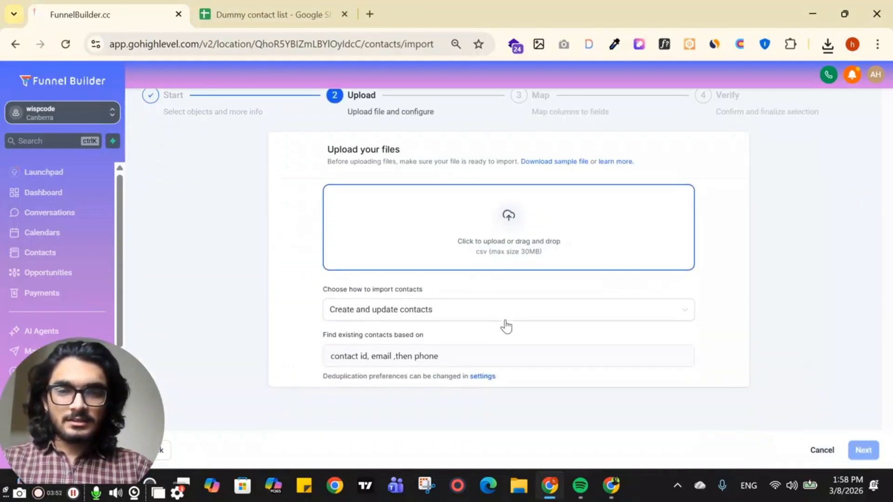
{"action": "left_click", "coordinate": [501, 221]}
{"action": "left_click", "coordinate": [177, 167]}
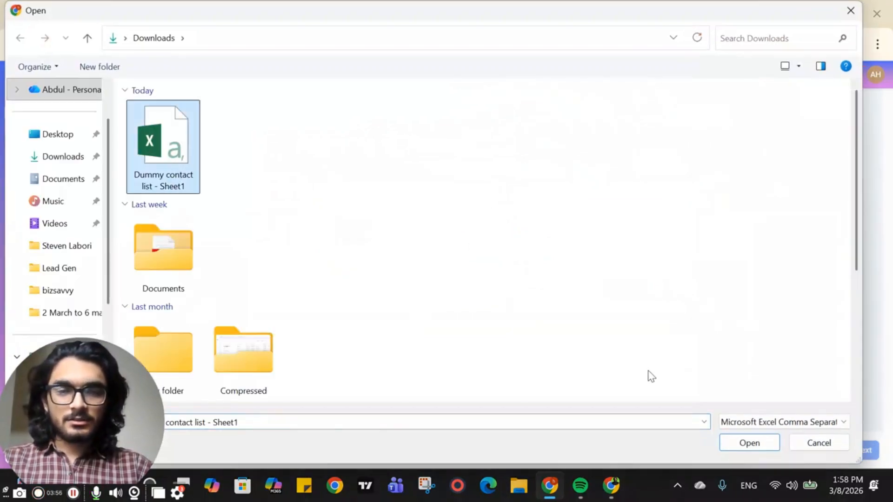
{"action": "left_click", "coordinate": [744, 444]}
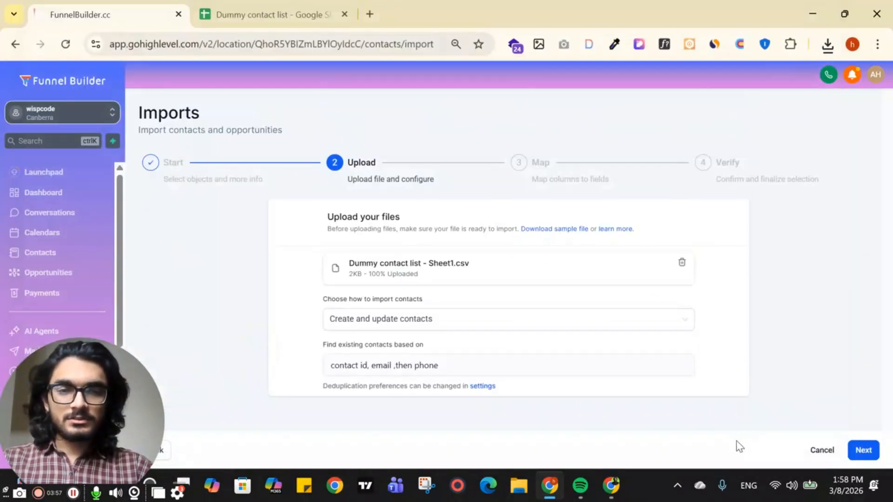
Step: Review the import modes, keep "Create and update contacts", and proceed to column mapping
{"action": "left_click", "coordinate": [458, 331]}
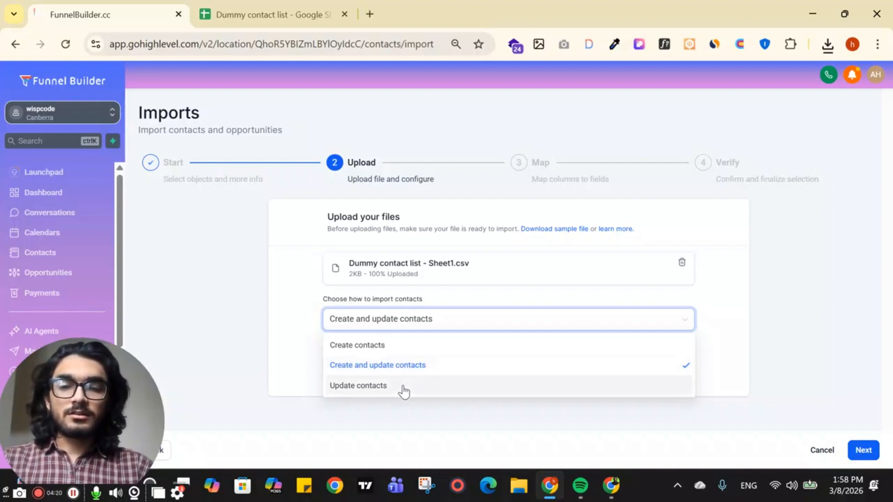
{"action": "left_click", "coordinate": [750, 284]}
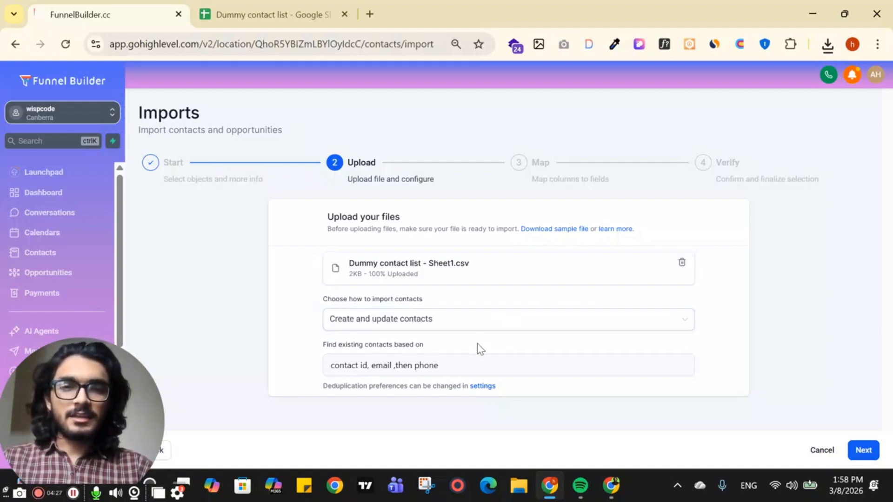
{"action": "left_click", "coordinate": [450, 327]}
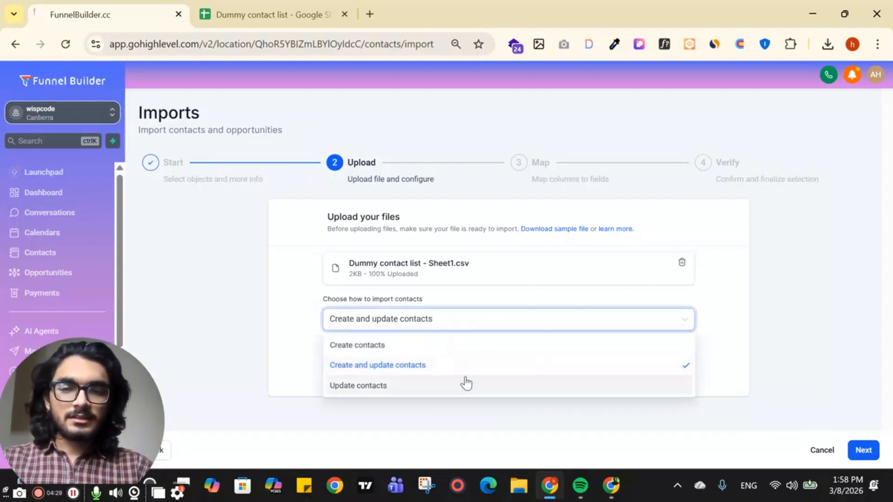
{"action": "left_click", "coordinate": [724, 303]}
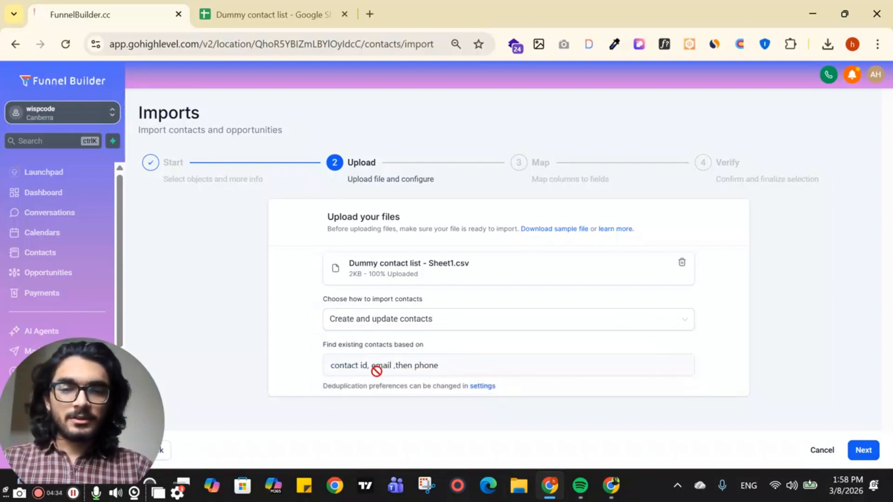
{"action": "left_click", "coordinate": [865, 450]}
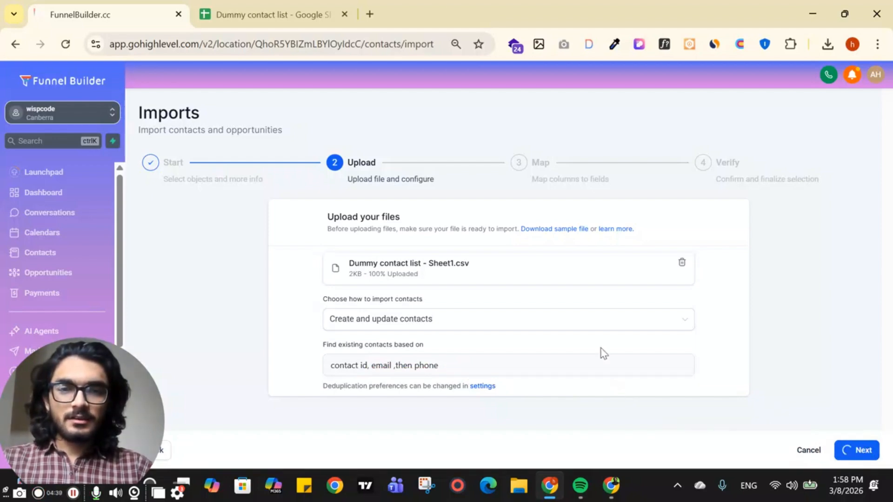
Step: Compare the import's column mappings with the spreadsheet's header cells from First Name to Location
{"action": "scroll", "coordinate": [578, 323], "scroll_direction": "down", "scroll_amount": 3}
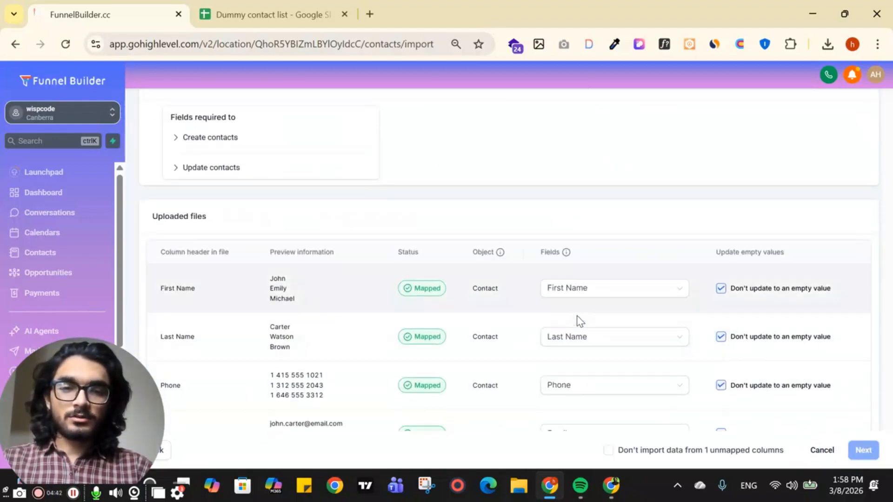
{"action": "scroll", "coordinate": [580, 321], "scroll_direction": "down", "scroll_amount": 4}
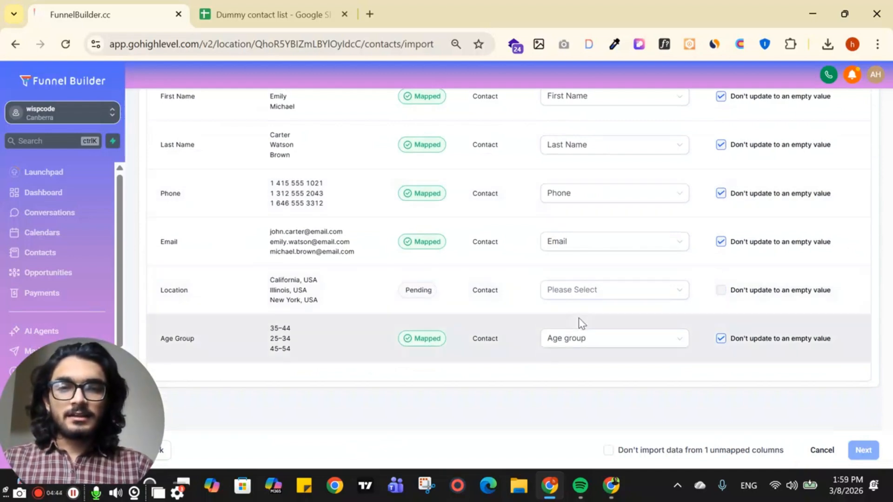
{"action": "left_click", "coordinate": [246, 22]}
{"action": "left_click", "coordinate": [63, 199]}
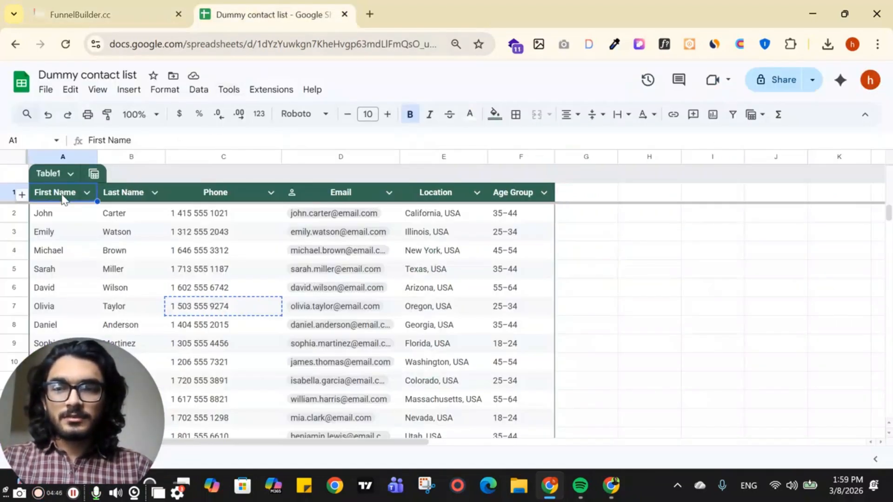
{"action": "left_click", "coordinate": [137, 195]}
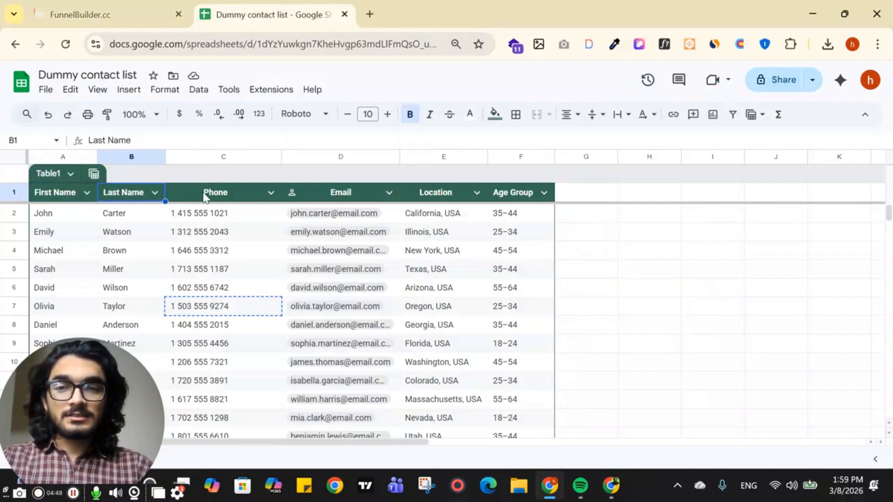
{"action": "left_click", "coordinate": [207, 196]}
{"action": "left_click", "coordinate": [347, 203]}
{"action": "left_click", "coordinate": [442, 198]}
{"action": "left_click", "coordinate": [153, 14]}
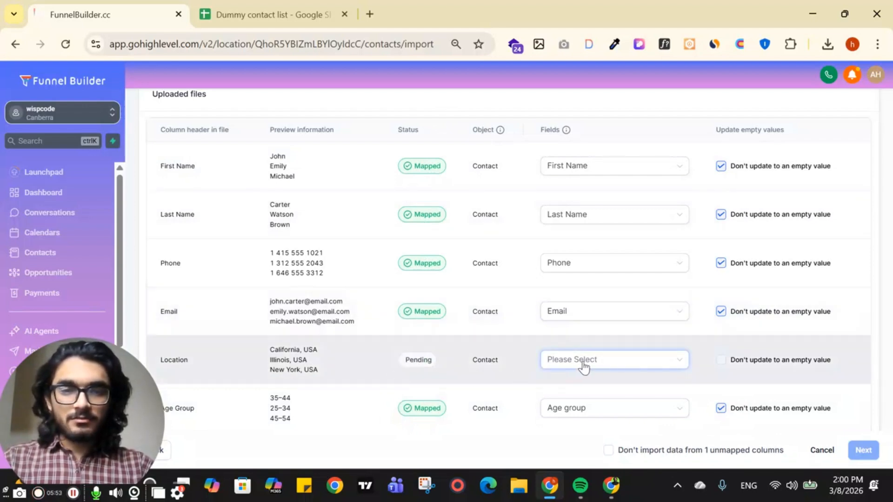
Step: Map the Location column to the Country field and proceed to the verification stage of the import
{"action": "left_click", "coordinate": [606, 367]}
{"action": "scroll", "coordinate": [593, 321], "scroll_direction": "down", "scroll_amount": 5}
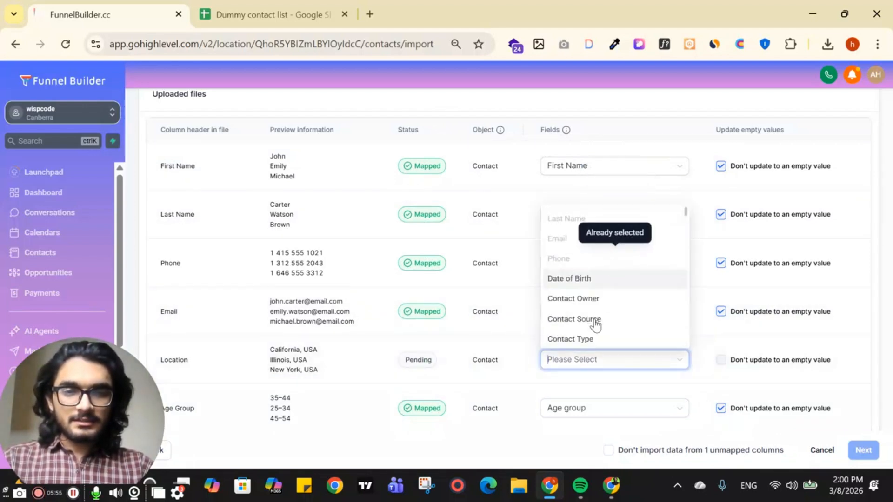
{"action": "scroll", "coordinate": [587, 316], "scroll_direction": "down", "scroll_amount": 4}
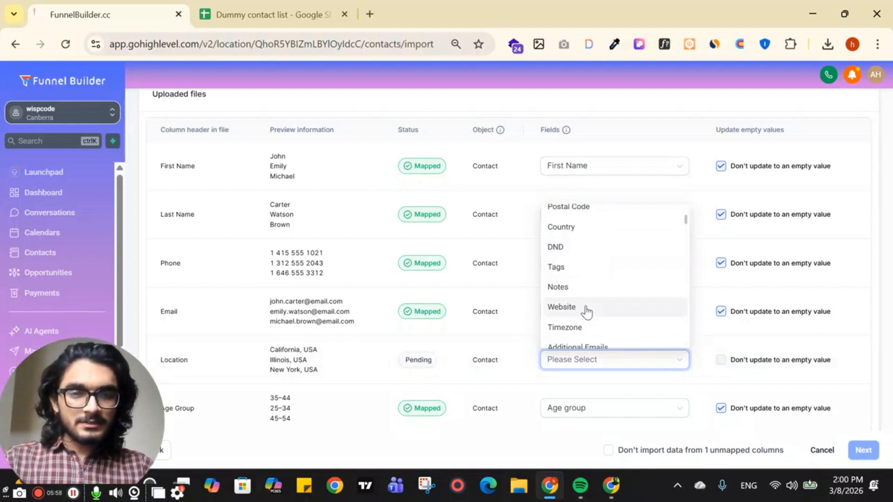
{"action": "scroll", "coordinate": [591, 251], "scroll_direction": "up", "scroll_amount": 2}
{"action": "scroll", "coordinate": [588, 270], "scroll_direction": "up", "scroll_amount": 2}
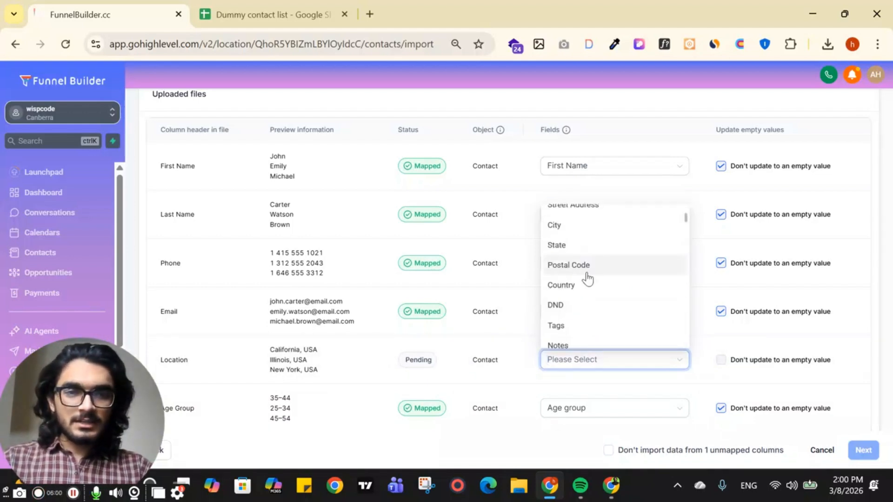
{"action": "left_click", "coordinate": [590, 289]}
{"action": "scroll", "coordinate": [512, 311], "scroll_direction": "down", "scroll_amount": 2}
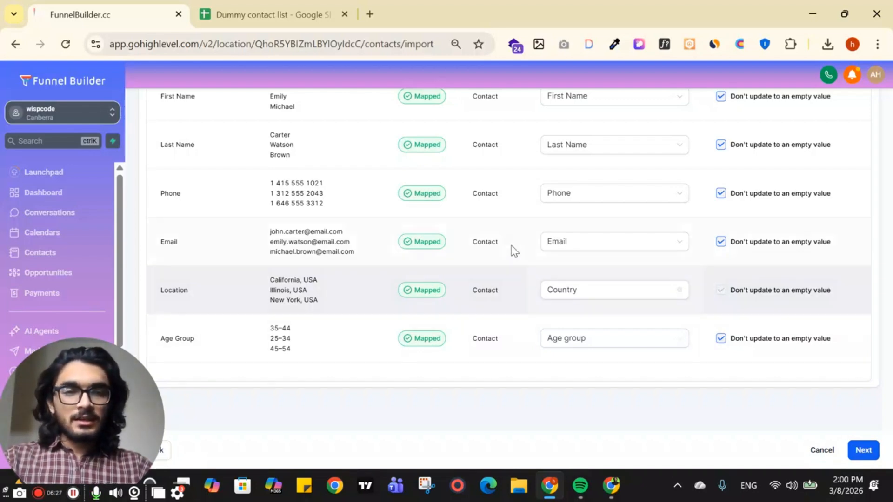
{"action": "scroll", "coordinate": [512, 246], "scroll_direction": "up", "scroll_amount": 5}
{"action": "scroll", "coordinate": [522, 231], "scroll_direction": "down", "scroll_amount": 4}
{"action": "left_click", "coordinate": [863, 451]}
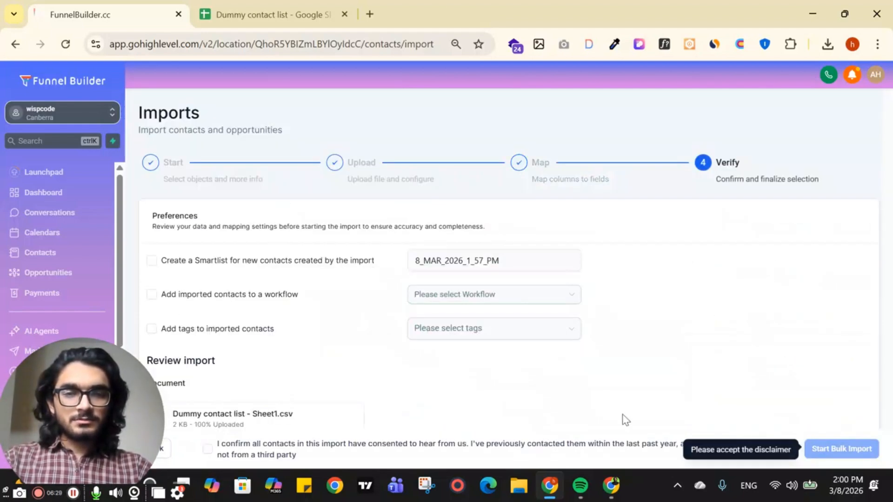
Step: Review the import preferences and mapping summary, accept the contact consent disclaimer, and start the bulk import
{"action": "scroll", "coordinate": [302, 214], "scroll_direction": "down", "scroll_amount": 3}
{"action": "scroll", "coordinate": [341, 216], "scroll_direction": "up", "scroll_amount": 1}
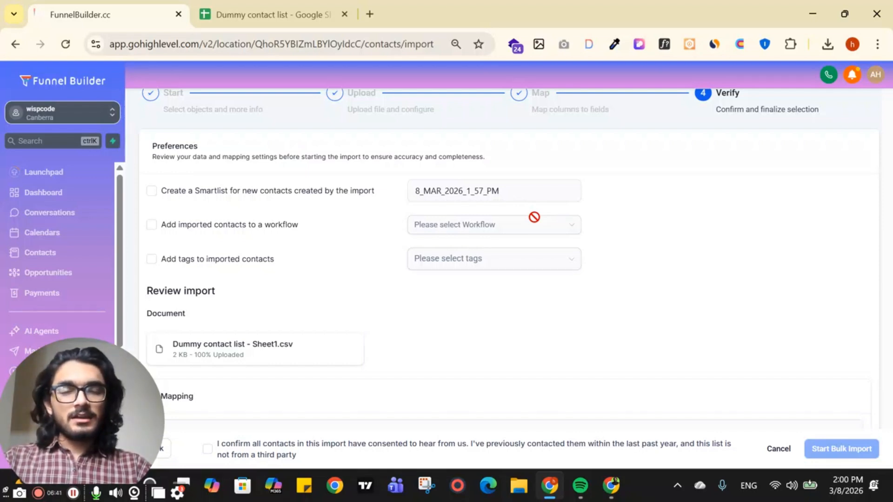
{"action": "scroll", "coordinate": [441, 213], "scroll_direction": "down", "scroll_amount": 1}
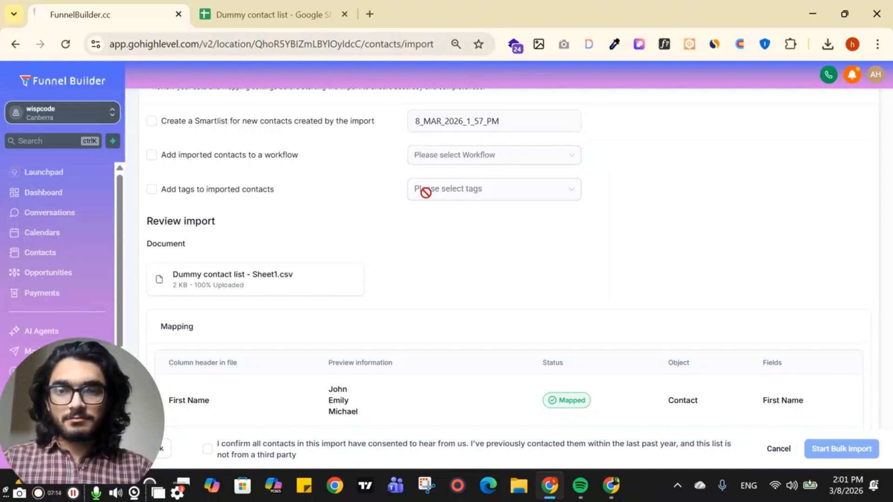
{"action": "scroll", "coordinate": [249, 175], "scroll_direction": "down", "scroll_amount": 7}
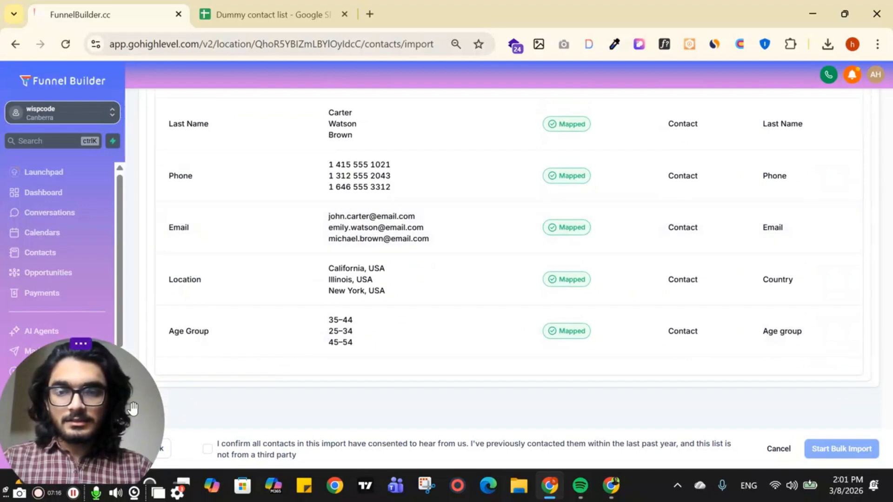
{"action": "left_click", "coordinate": [207, 453]}
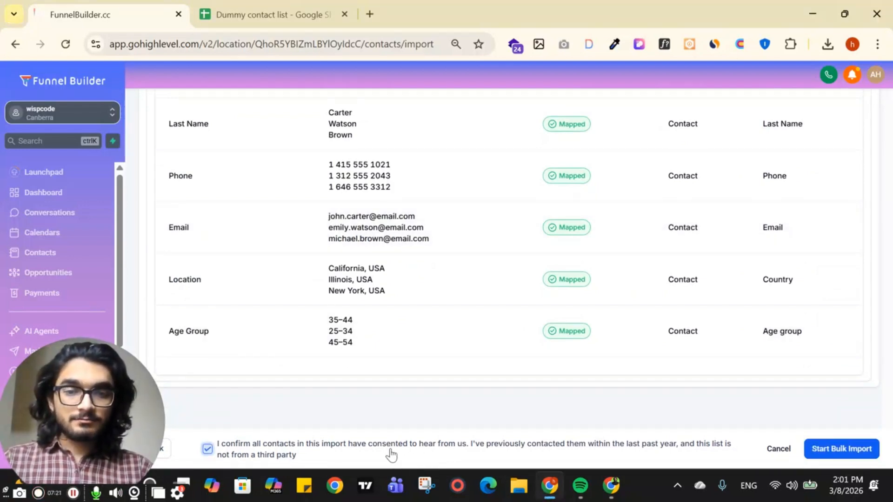
{"action": "left_click", "coordinate": [857, 449]}
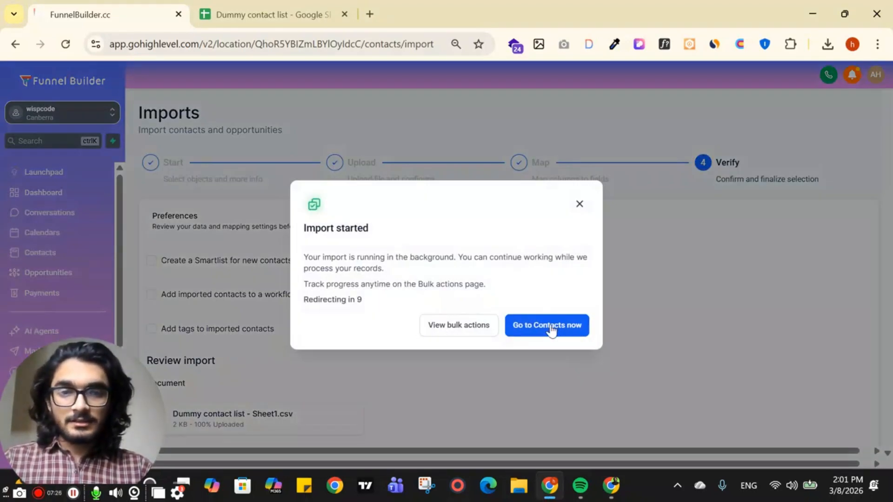
Step: Check the import's entry in Bulk Actions and look through the imported contacts in Smart Lists
{"action": "left_click", "coordinate": [467, 333]}
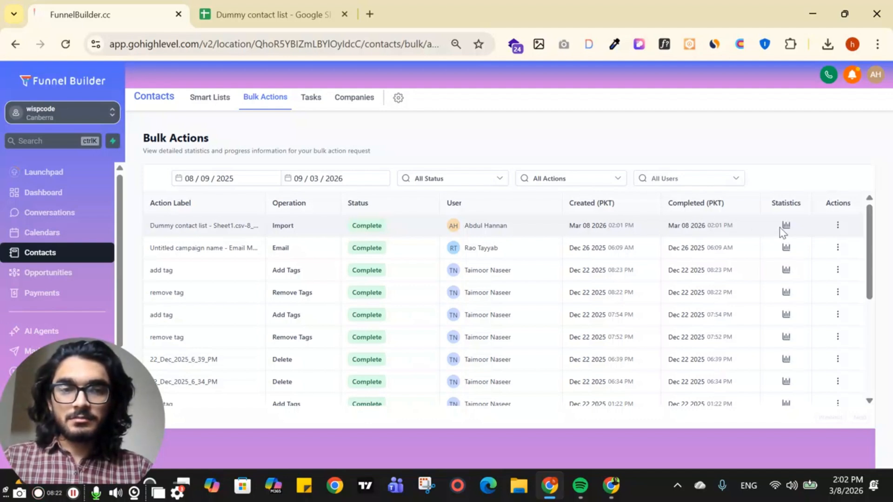
{"action": "left_click", "coordinate": [216, 99]}
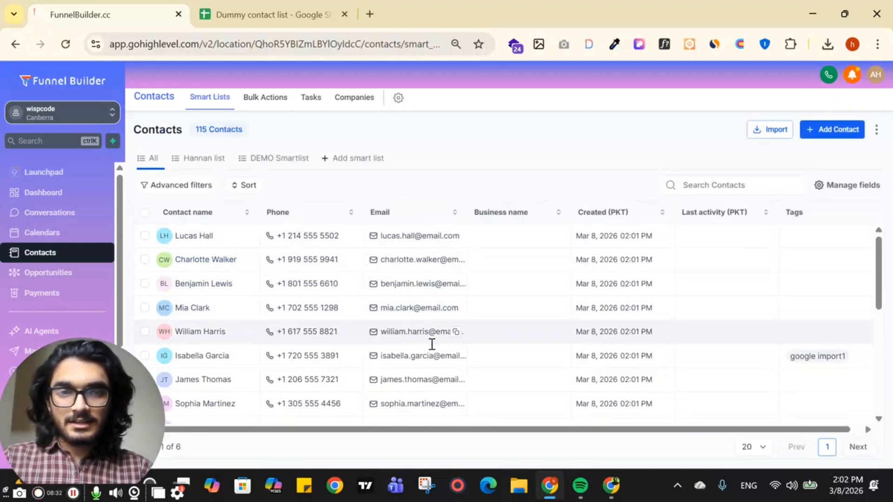
{"action": "scroll", "coordinate": [578, 339], "scroll_direction": "down", "scroll_amount": 3}
{"action": "scroll", "coordinate": [630, 253], "scroll_direction": "up", "scroll_amount": 3}
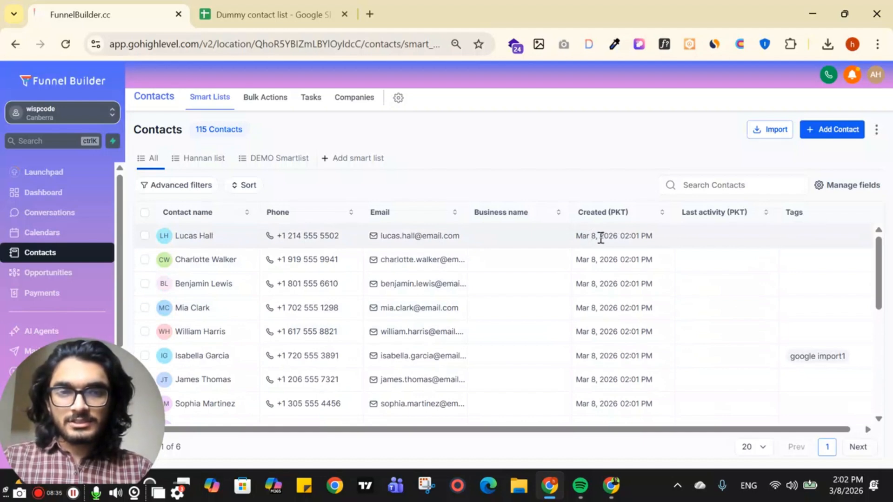
{"action": "scroll", "coordinate": [618, 282], "scroll_direction": "down", "scroll_amount": 1}
{"action": "scroll", "coordinate": [613, 293], "scroll_direction": "down", "scroll_amount": 3}
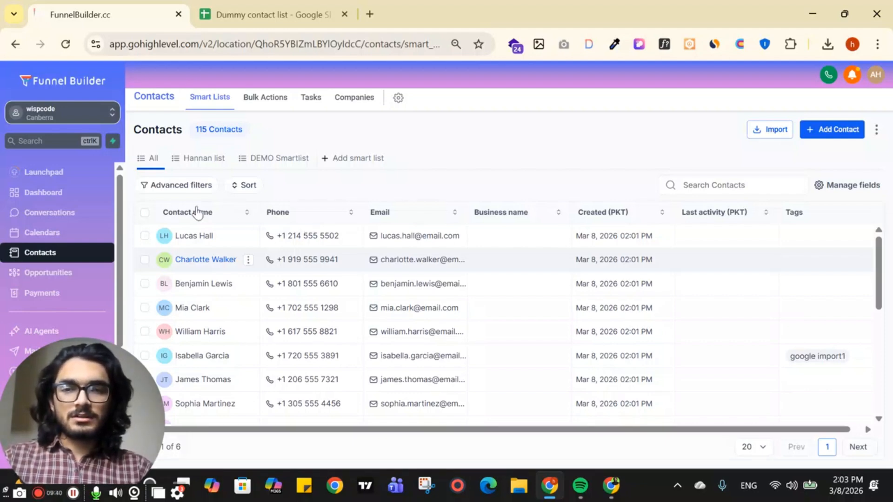
Step: Browse the contact information fields available in the contact list's advanced filters
{"action": "left_click", "coordinate": [171, 188]}
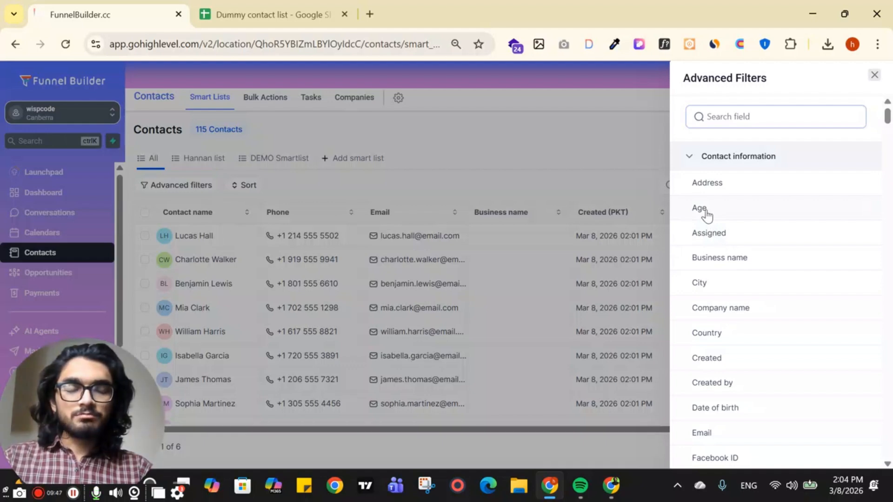
{"action": "scroll", "coordinate": [739, 355], "scroll_direction": "down", "scroll_amount": 5}
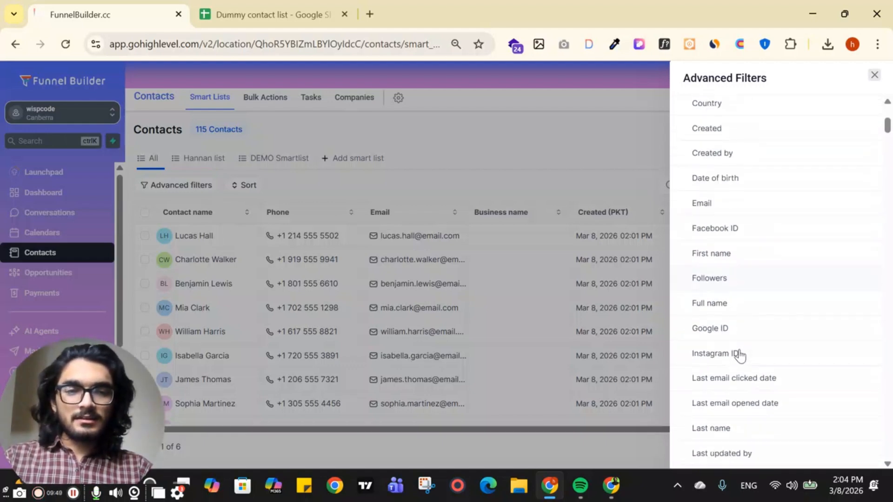
{"action": "scroll", "coordinate": [737, 334], "scroll_direction": "up", "scroll_amount": 2}
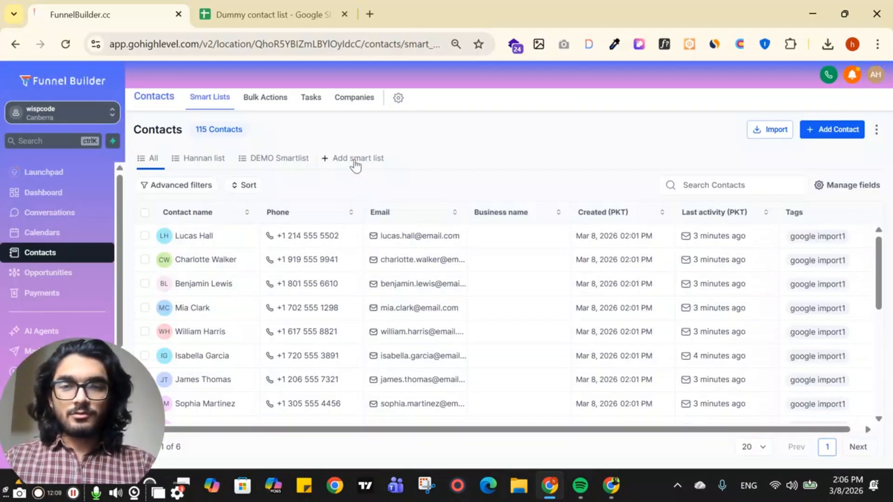
Step: Start a new smart list and add Tag as its advanced filter field
{"action": "left_click", "coordinate": [356, 161]}
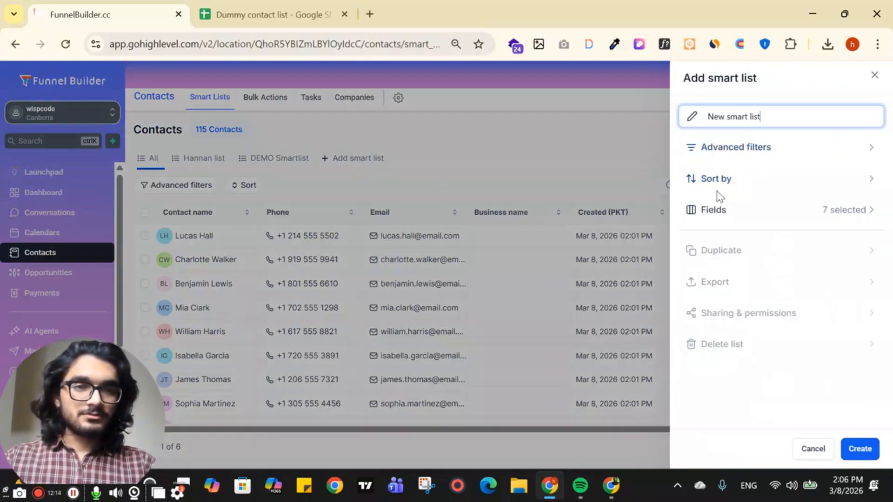
{"action": "left_click", "coordinate": [771, 148]}
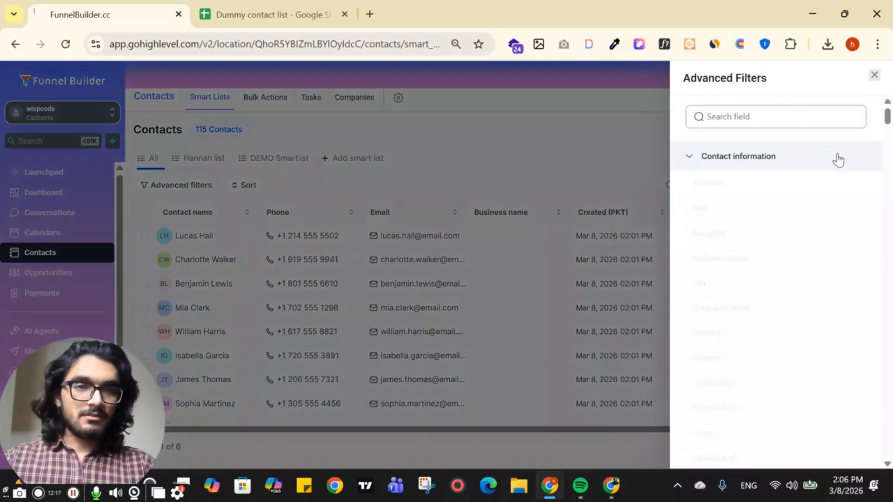
{"action": "scroll", "coordinate": [743, 174], "scroll_direction": "down", "scroll_amount": 2}
{"action": "scroll", "coordinate": [743, 135], "scroll_direction": "up", "scroll_amount": 2}
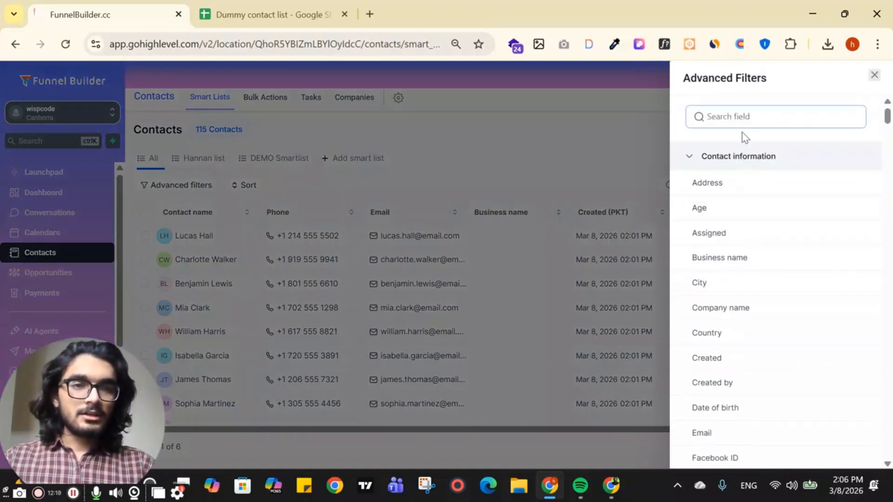
{"action": "left_click", "coordinate": [744, 114]}
{"action": "type", "text": "tw"}
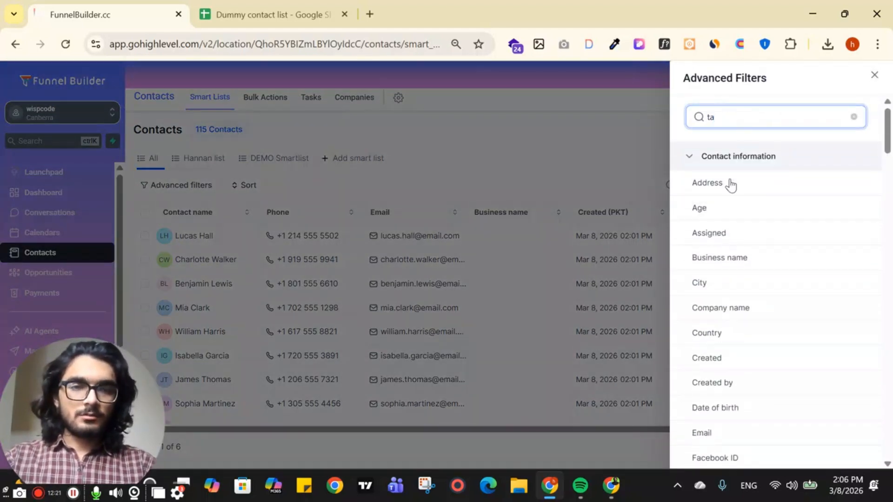
{"action": "scroll", "coordinate": [733, 251], "scroll_direction": "down", "scroll_amount": 2}
{"action": "scroll", "coordinate": [732, 251], "scroll_direction": "down", "scroll_amount": 8}
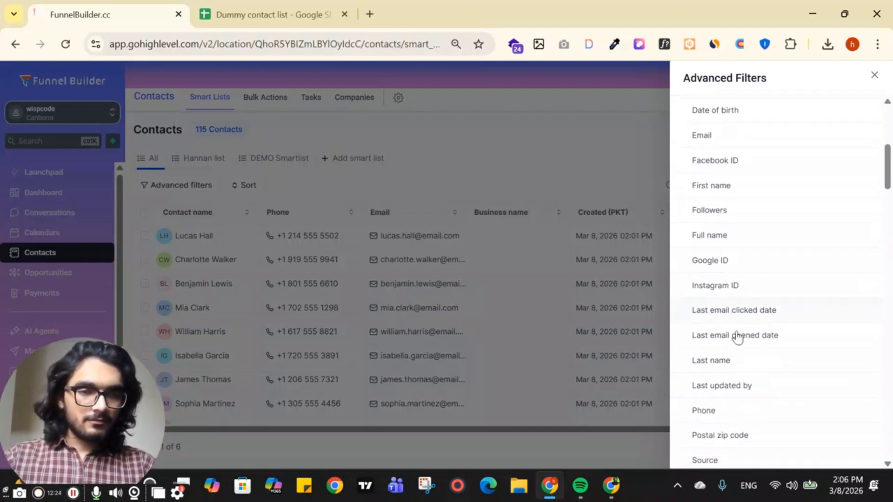
{"action": "left_click", "coordinate": [728, 367]}
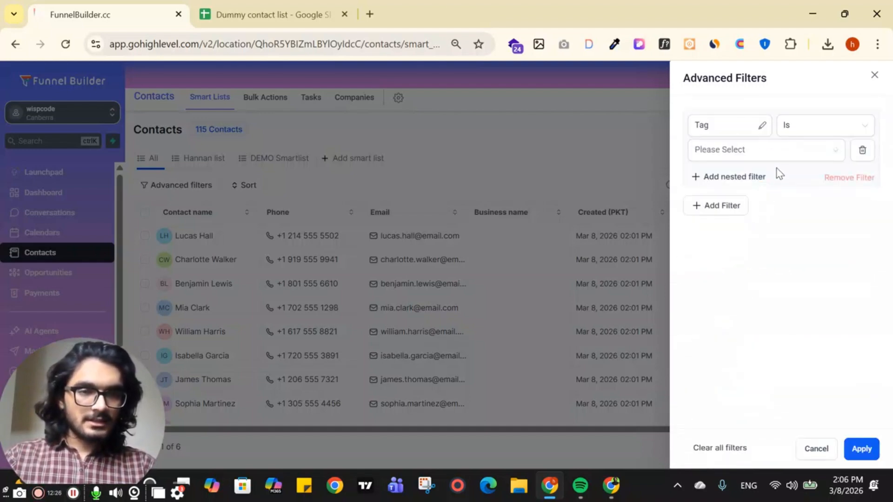
Step: Set the Tag filter's value to "google import1" and apply the filter to the new smart list
{"action": "left_click", "coordinate": [780, 156]}
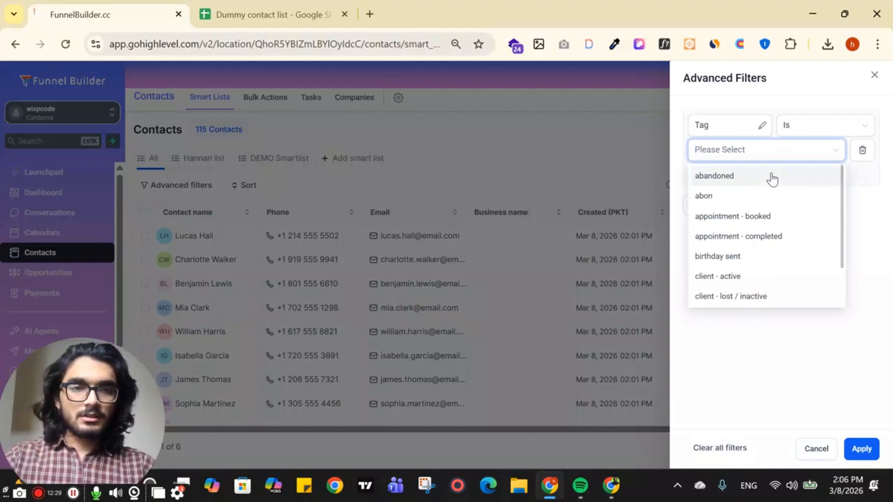
{"action": "type", "text": "google import1"}
{"action": "left_click", "coordinate": [722, 178]}
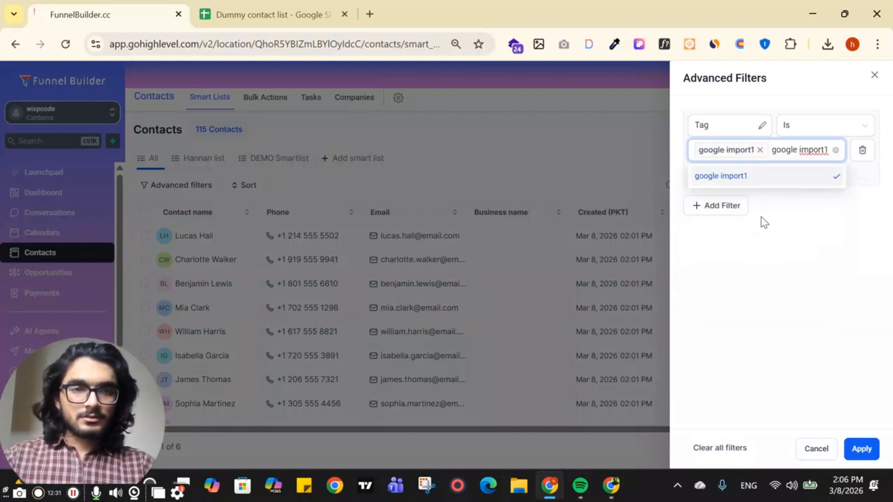
{"action": "left_click", "coordinate": [763, 221]}
{"action": "left_click", "coordinate": [861, 449]}
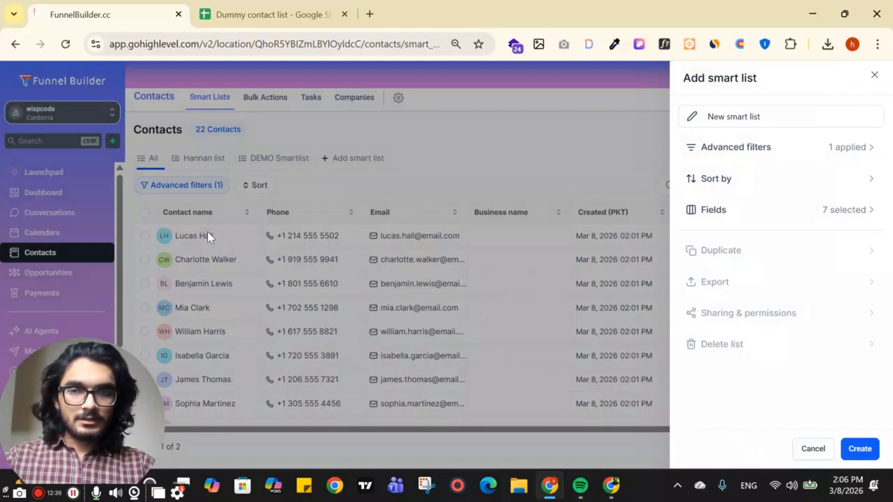
Step: Name the smart list "Dummy Smartlist" and create it
{"action": "left_click", "coordinate": [793, 118]}
{"action": "key", "text": "ctrl+a"}
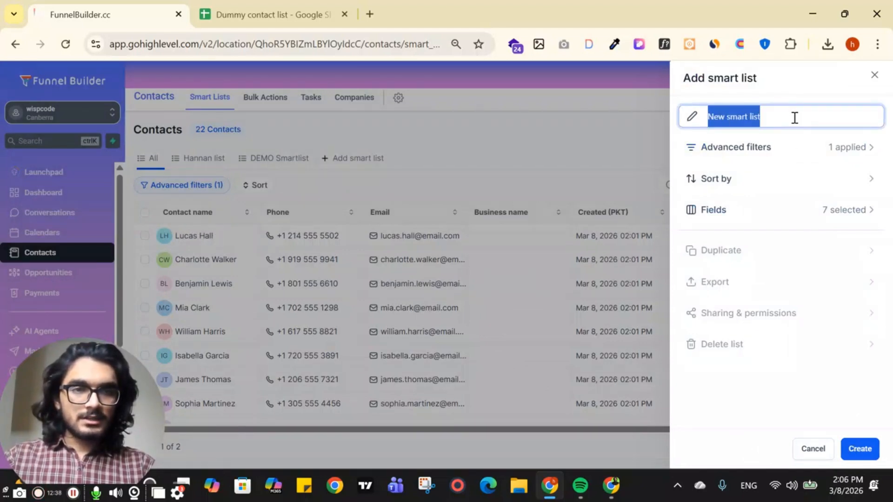
{"action": "type", "text": "Dummy"}
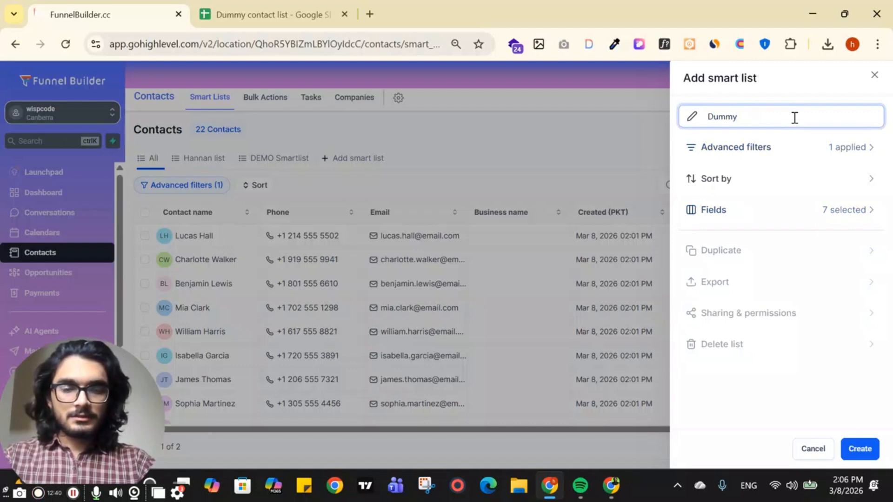
{"action": "type", "text": " Sma"}
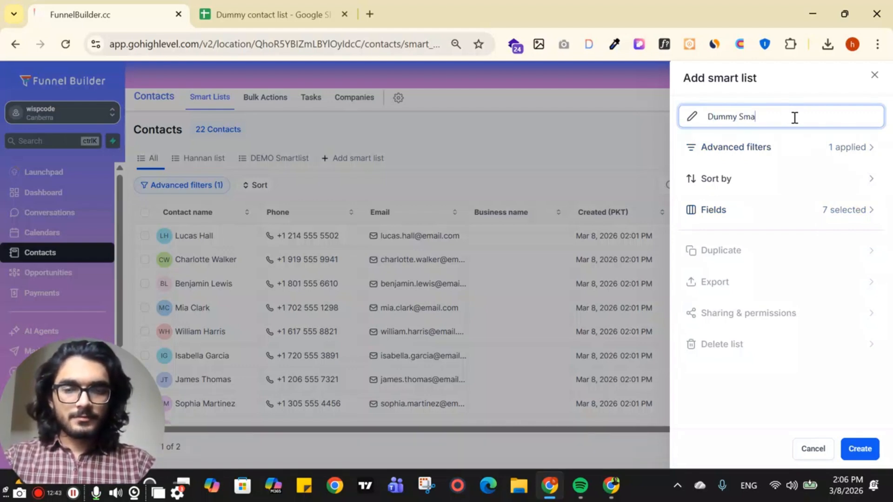
{"action": "type", "text": "rt "}
{"action": "type", "text": "ist"}
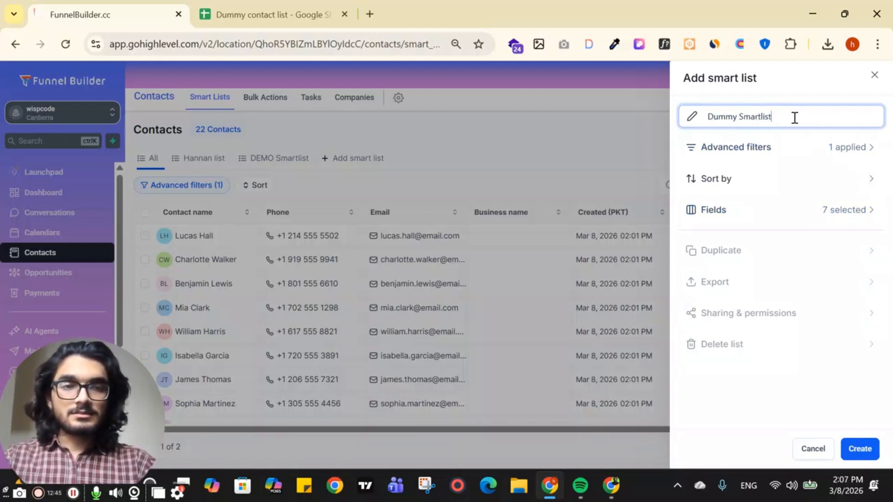
{"action": "left_click", "coordinate": [860, 449]}
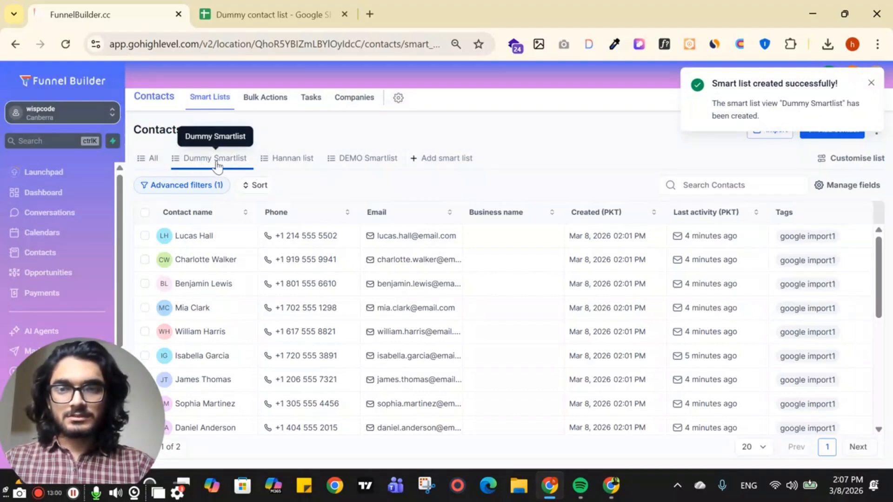
Step: Look through the contacts in Dummy Smartlist, and view the All list and the first saved smart list after it
{"action": "scroll", "coordinate": [544, 311], "scroll_direction": "down", "scroll_amount": 5}
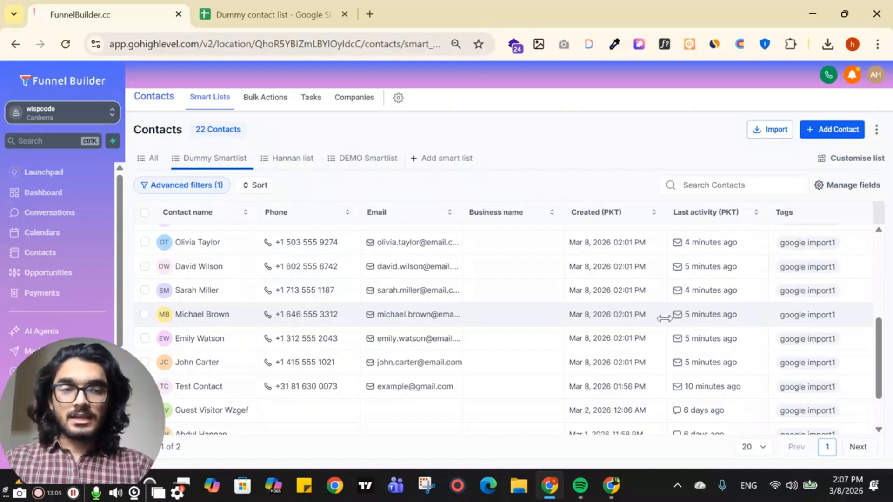
{"action": "scroll", "coordinate": [665, 316], "scroll_direction": "down", "scroll_amount": 2}
{"action": "scroll", "coordinate": [465, 302], "scroll_direction": "up", "scroll_amount": 8}
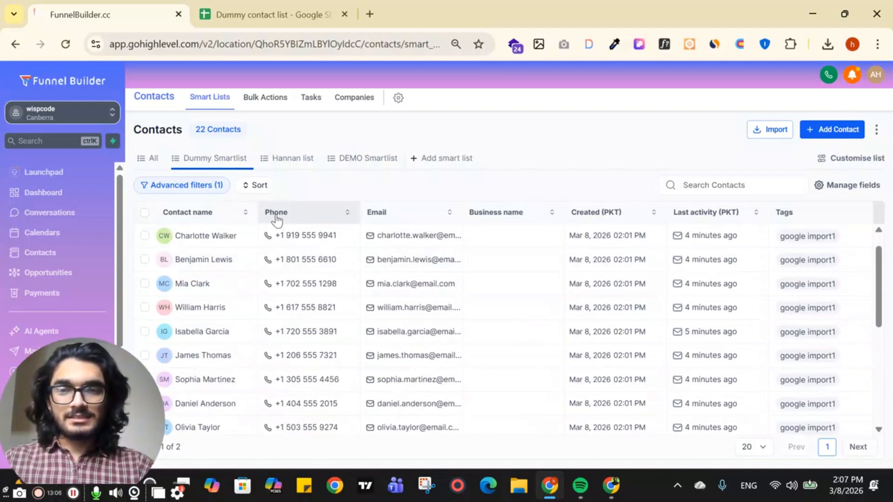
{"action": "left_click", "coordinate": [154, 158]}
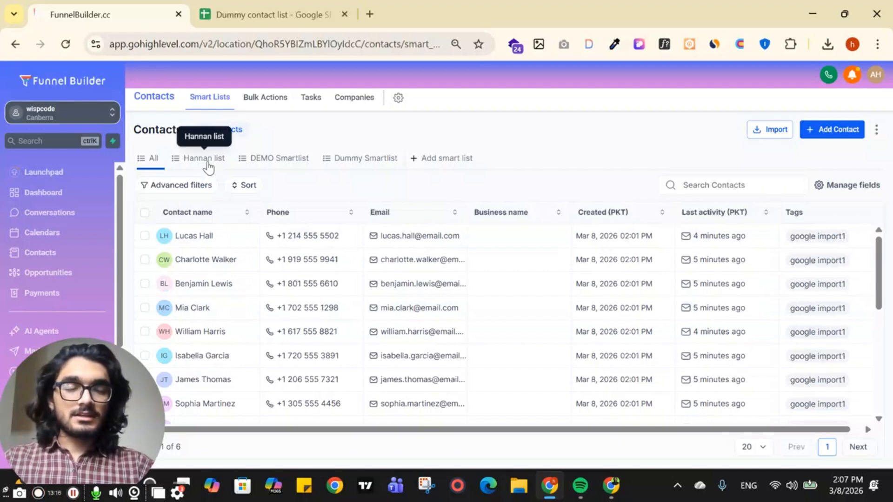
{"action": "left_click", "coordinate": [228, 163]}
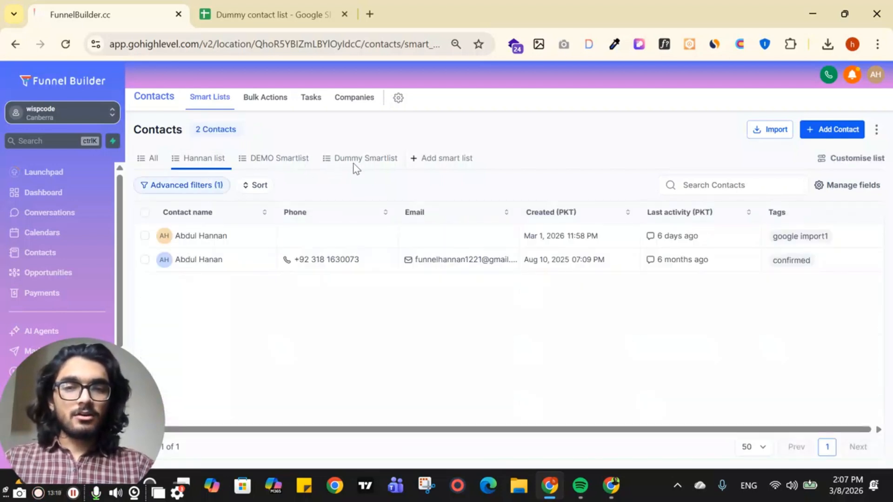
Step: View Dummy Smartlist again and review the history of bulk actions
{"action": "left_click", "coordinate": [365, 160]}
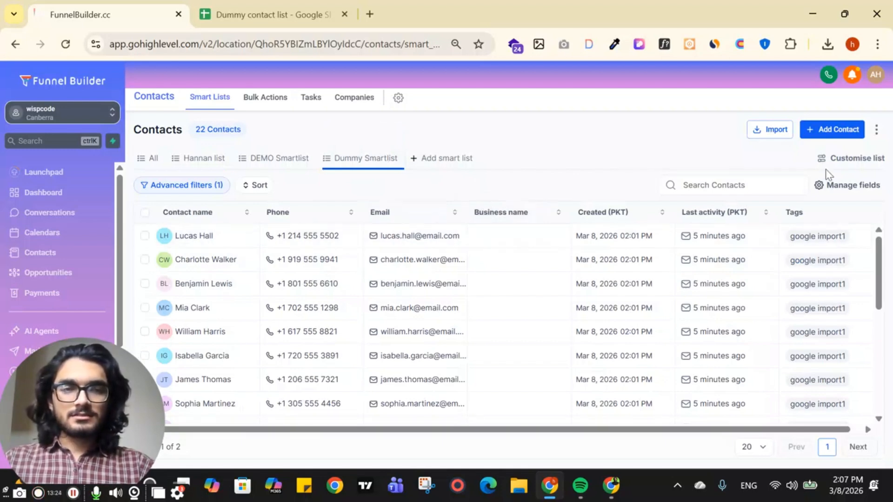
{"action": "left_click", "coordinate": [263, 100]}
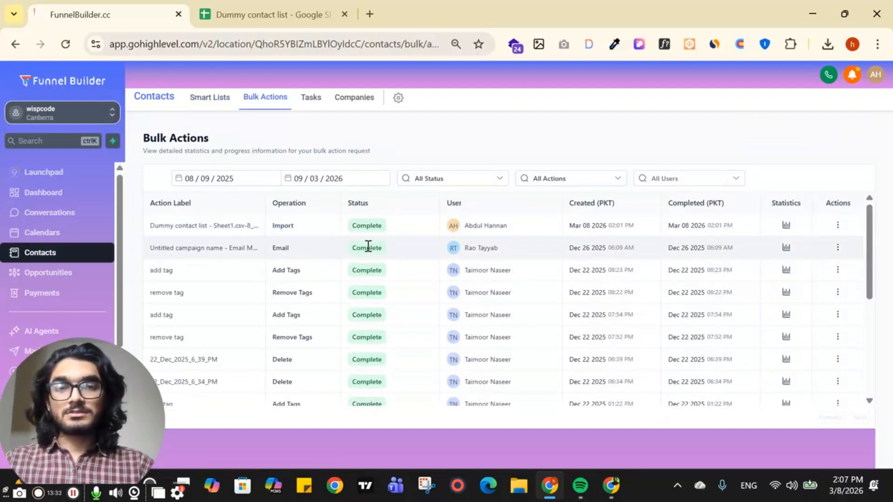
Step: Start a new task in the contacts area and title it "Contact the new lead"
{"action": "left_click", "coordinate": [311, 97]}
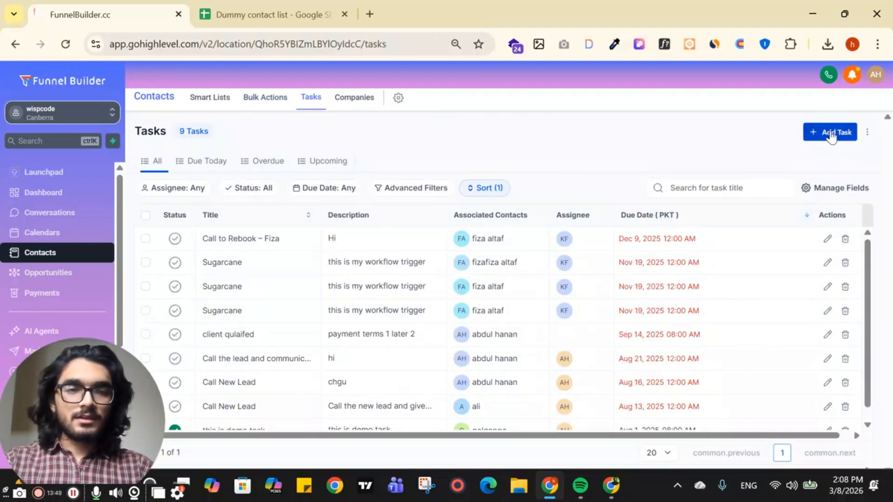
{"action": "left_click", "coordinate": [832, 135]}
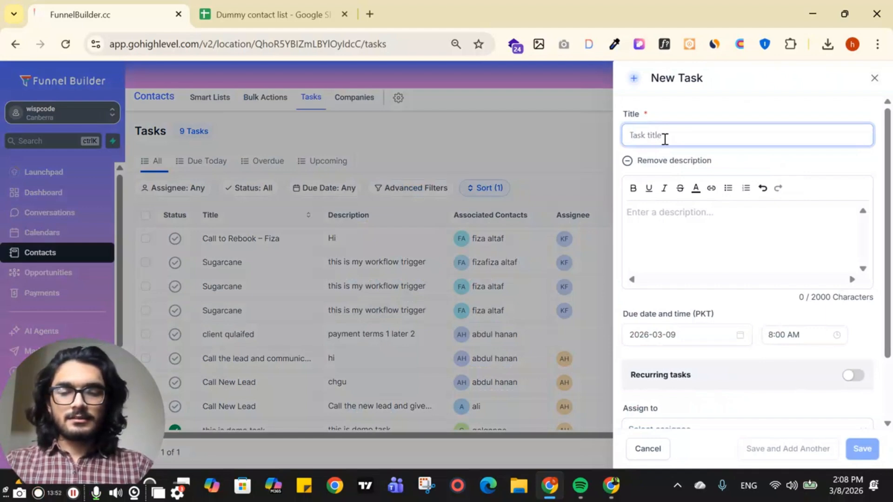
{"action": "type", "text": "Contact title"}
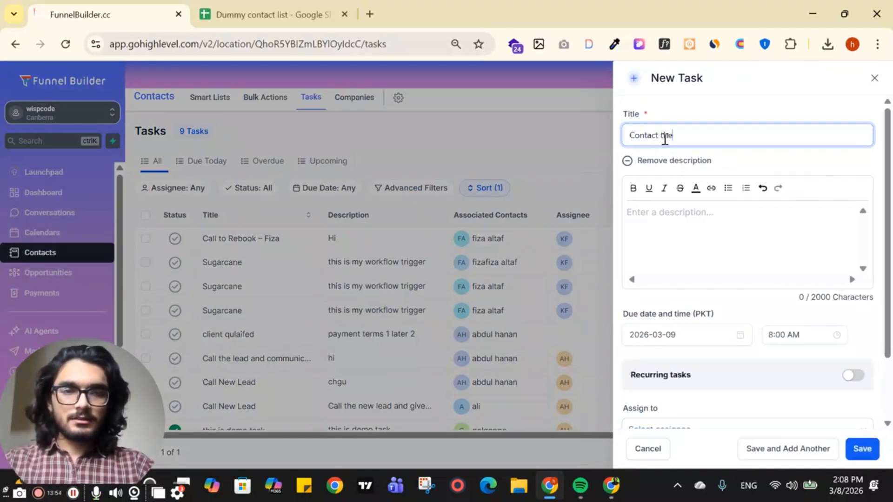
{"action": "type", "text": " new lead"}
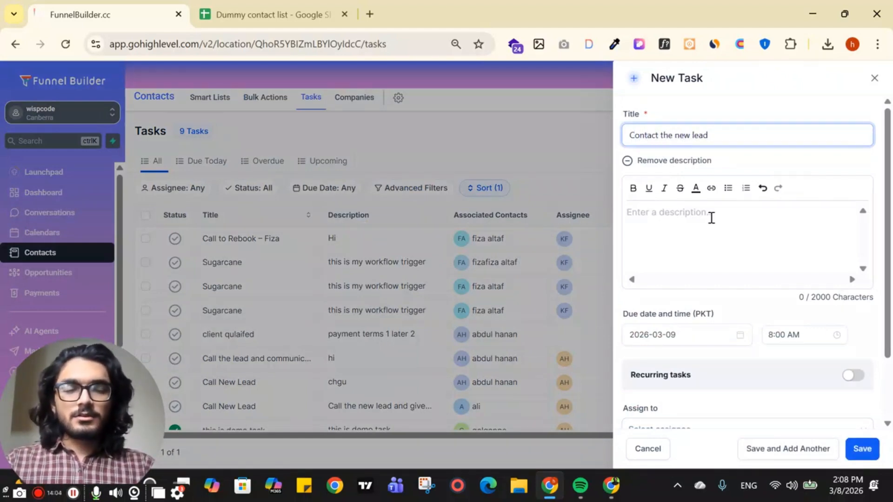
Step: Enter "Contact the list asap" as the new task's description
{"action": "left_click", "coordinate": [673, 221]}
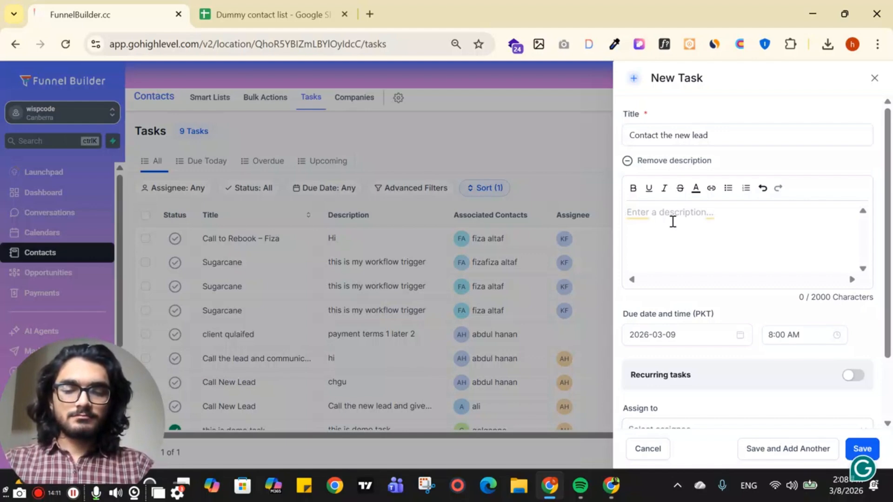
{"action": "type", "text": "Contact the lo"}
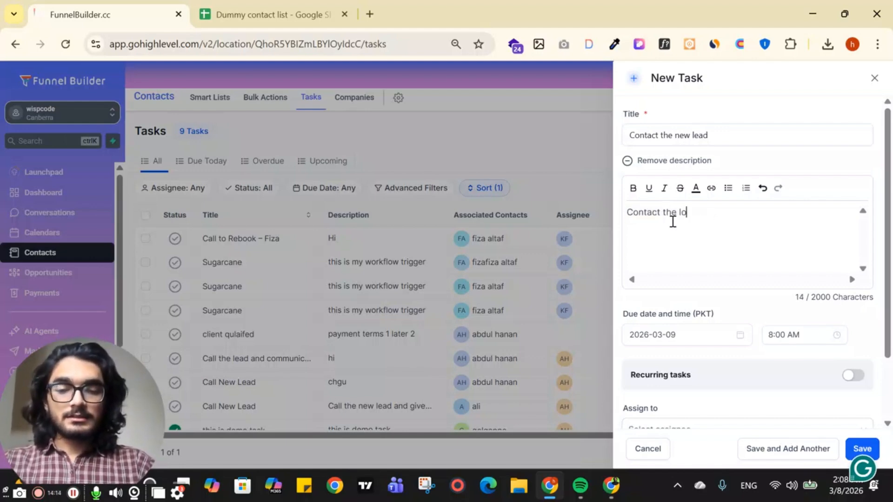
{"action": "key", "text": "BackSpace"}
{"action": "type", "text": "ist asa"}
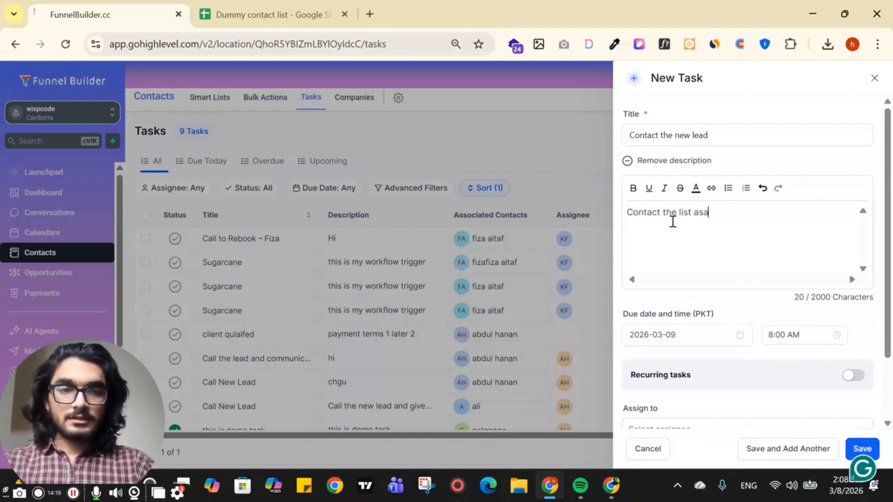
{"action": "type", "text": "p"}
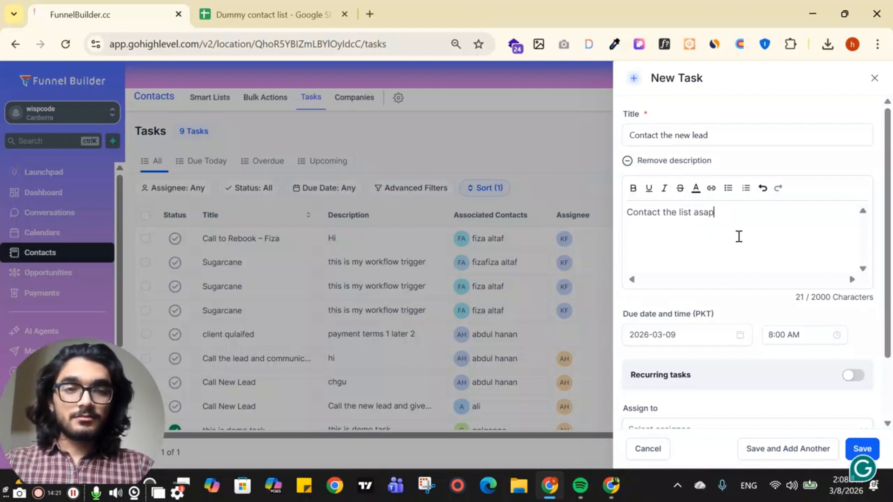
Step: Check the due date and recurrence options of the new task, leaving recurrence off
{"action": "scroll", "coordinate": [738, 236], "scroll_direction": "down", "scroll_amount": 1}
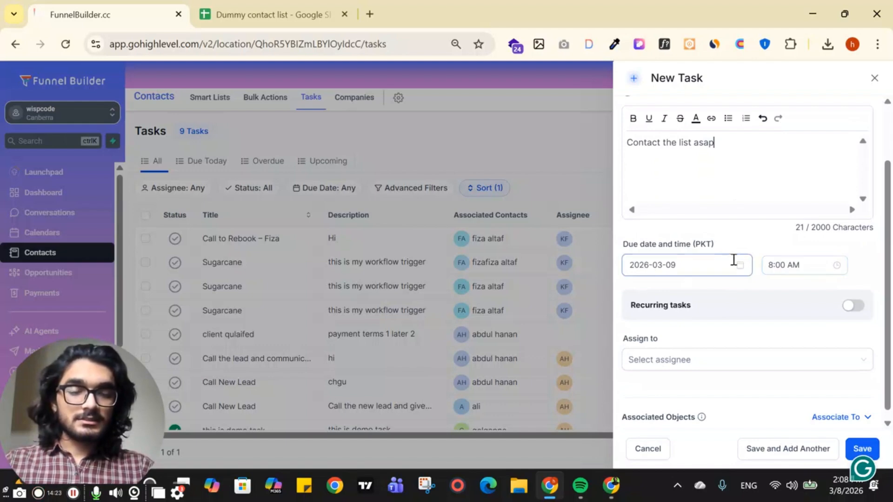
{"action": "left_click", "coordinate": [730, 200]}
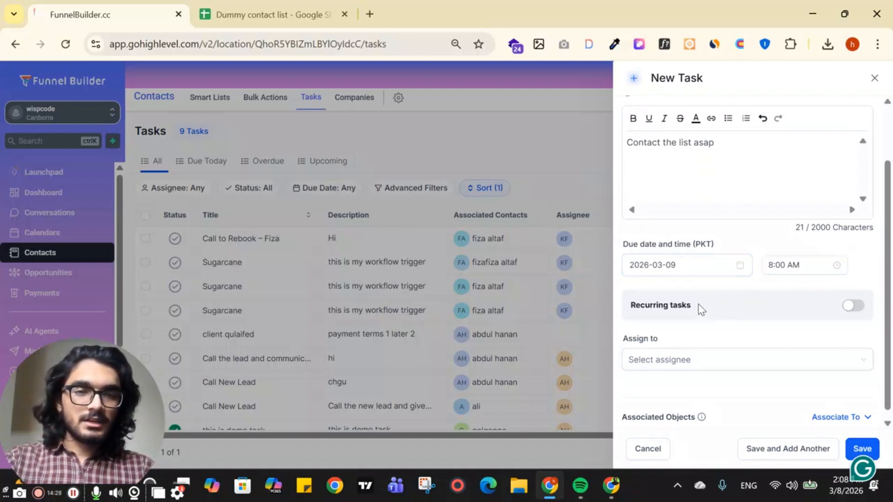
{"action": "left_click", "coordinate": [857, 309]}
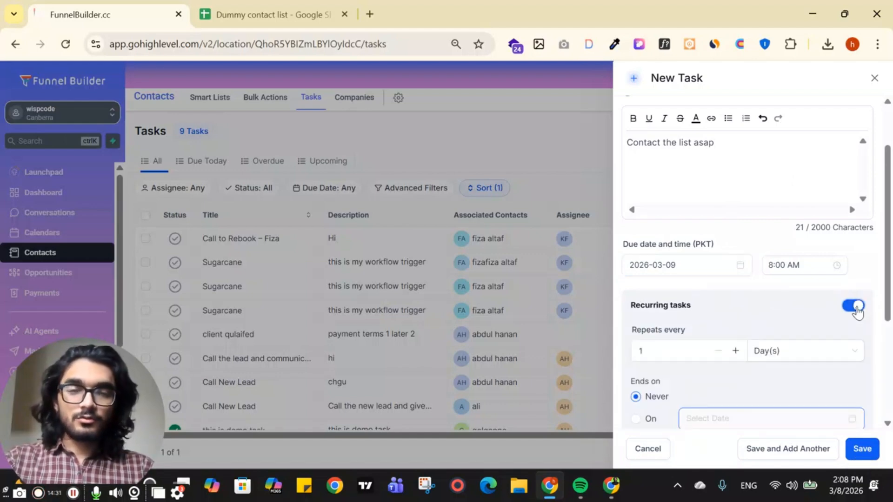
{"action": "left_click", "coordinate": [857, 309]}
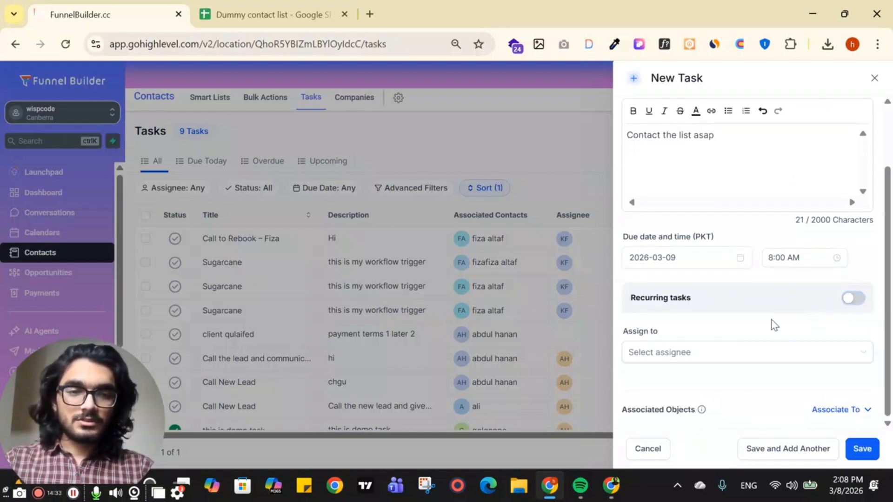
Step: Save the task with the first listed team member as assignee, and mark "Contact the new lead" as completed
{"action": "left_click", "coordinate": [693, 356]}
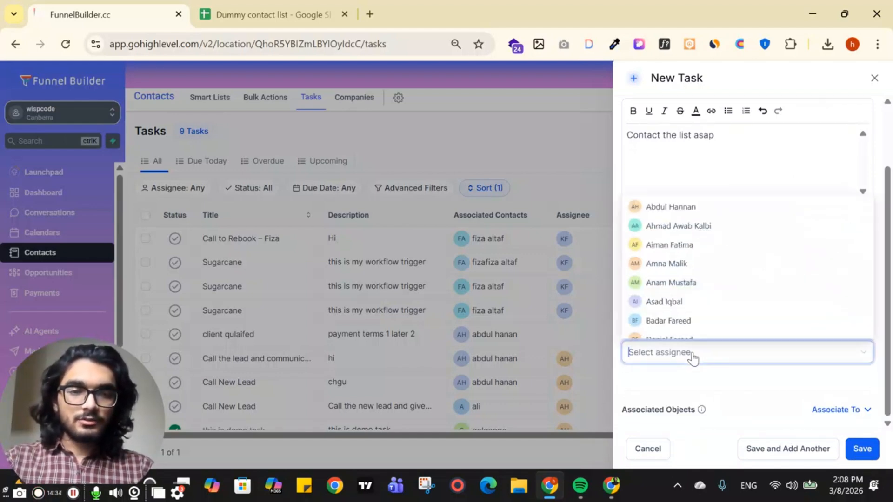
{"action": "left_click", "coordinate": [691, 217]}
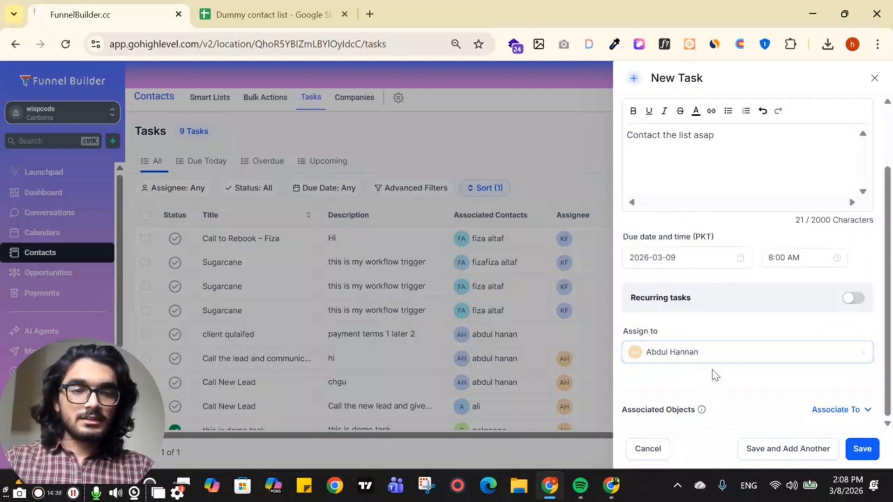
{"action": "left_click", "coordinate": [873, 452]}
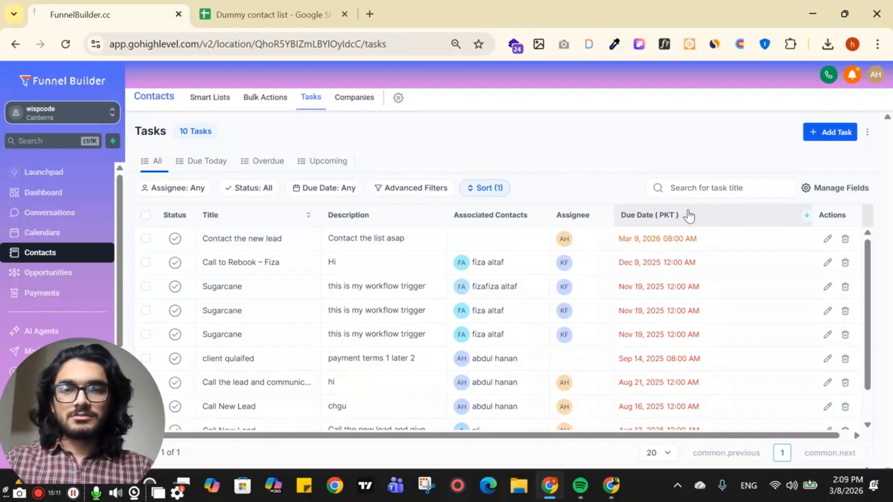
{"action": "left_click", "coordinate": [176, 238]}
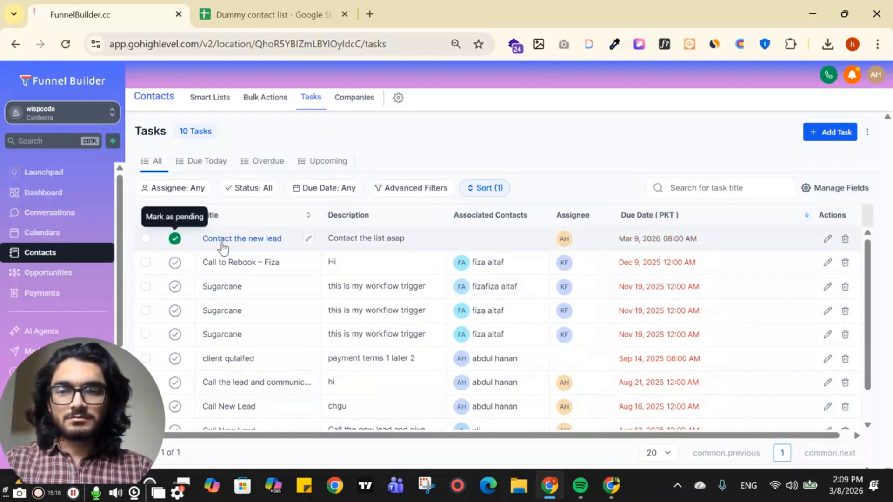
{"action": "left_click", "coordinate": [355, 99]}
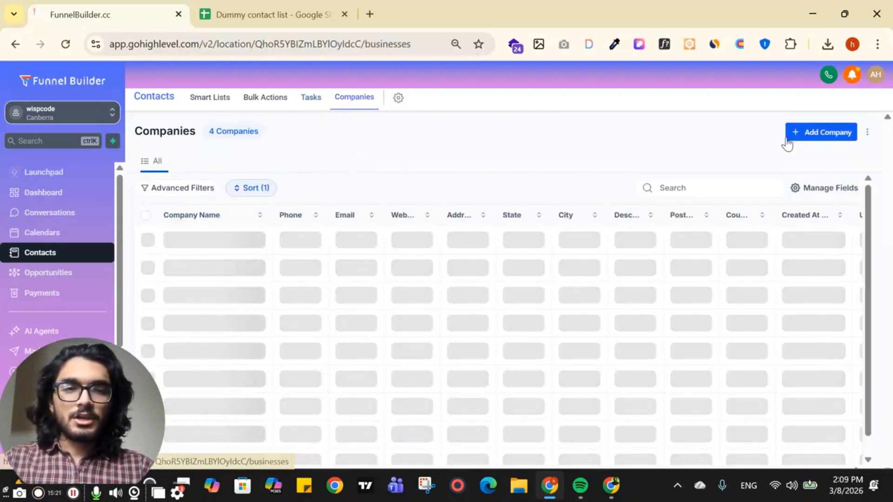
{"action": "left_click", "coordinate": [815, 135]}
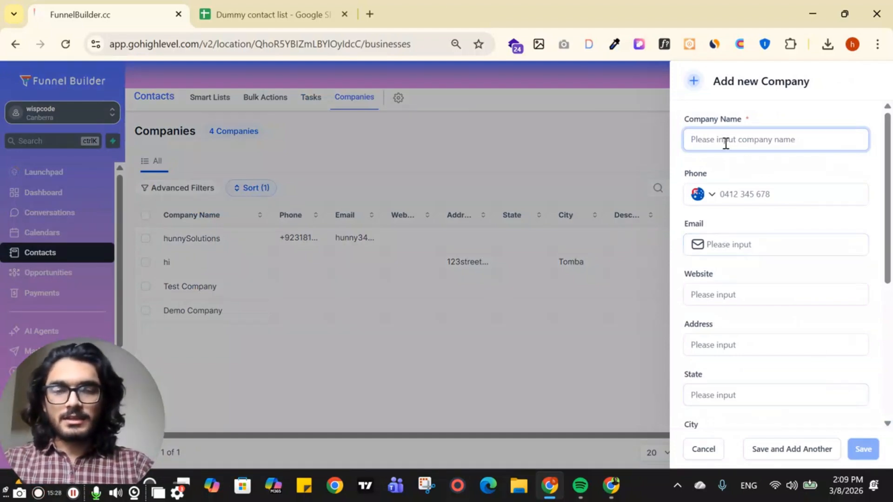
{"action": "type", "text": "XYZ coomp"}
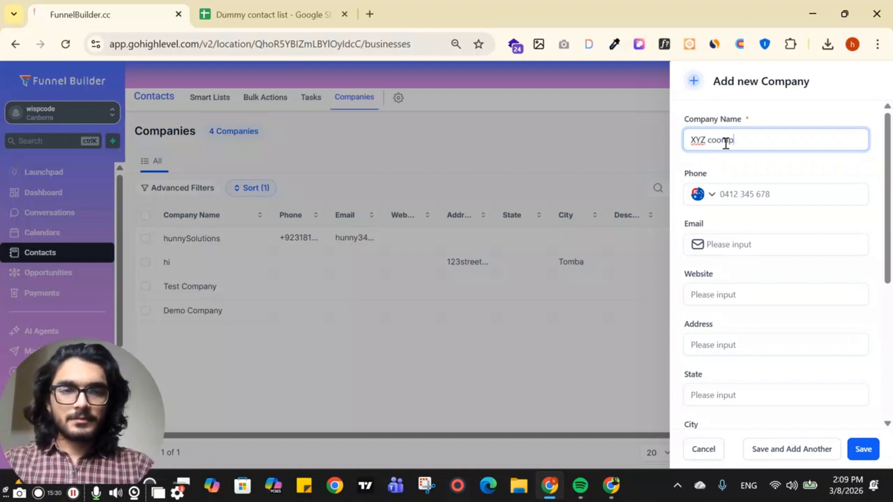
{"action": "key", "text": "BackSpace"}
{"action": "key", "text": "BackSpace"}
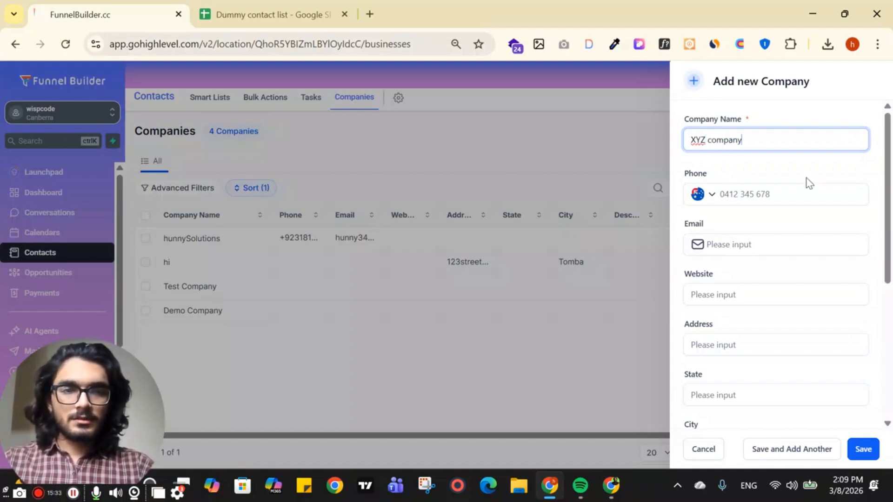
{"action": "scroll", "coordinate": [725, 312], "scroll_direction": "down", "scroll_amount": 2}
{"action": "left_click", "coordinate": [741, 226]}
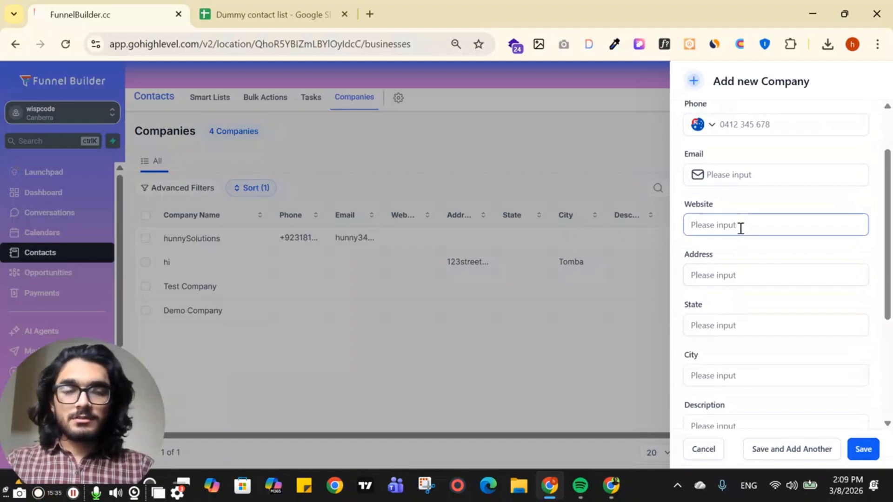
{"action": "scroll", "coordinate": [733, 284], "scroll_direction": "down", "scroll_amount": 4}
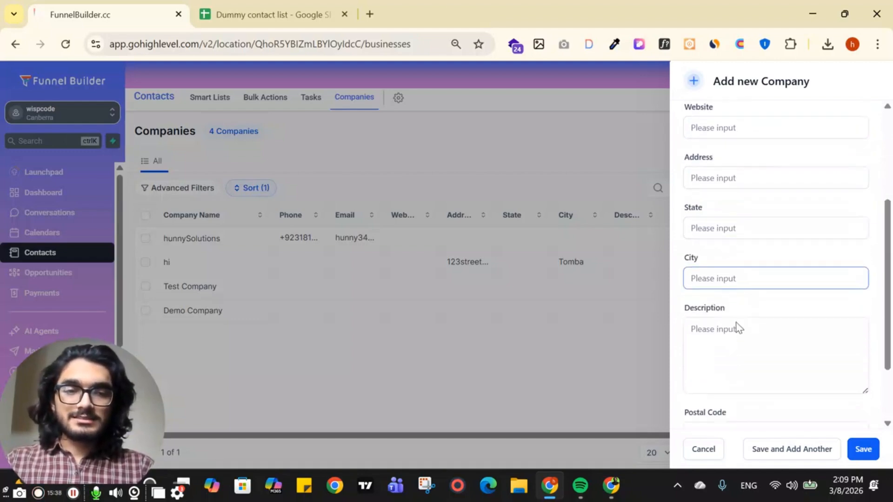
{"action": "left_click", "coordinate": [714, 453]}
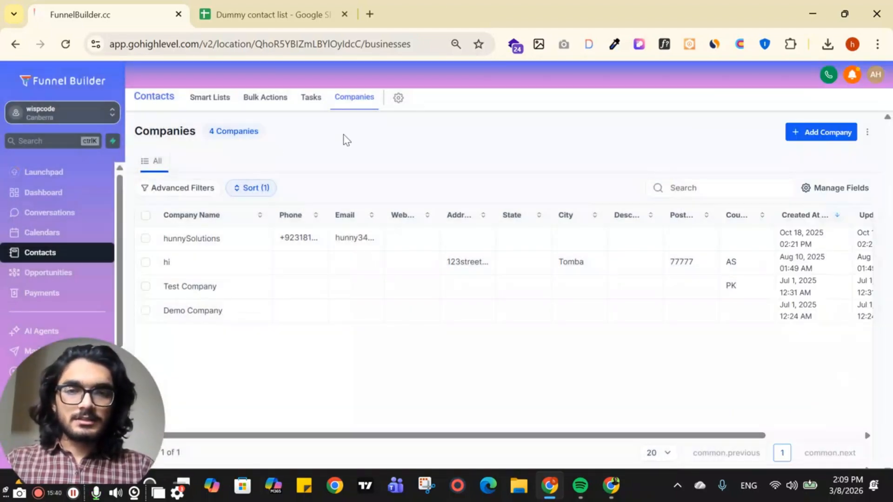
Step: Look through the custom fields in the contact settings and return to the companies list
{"action": "left_click", "coordinate": [397, 99]}
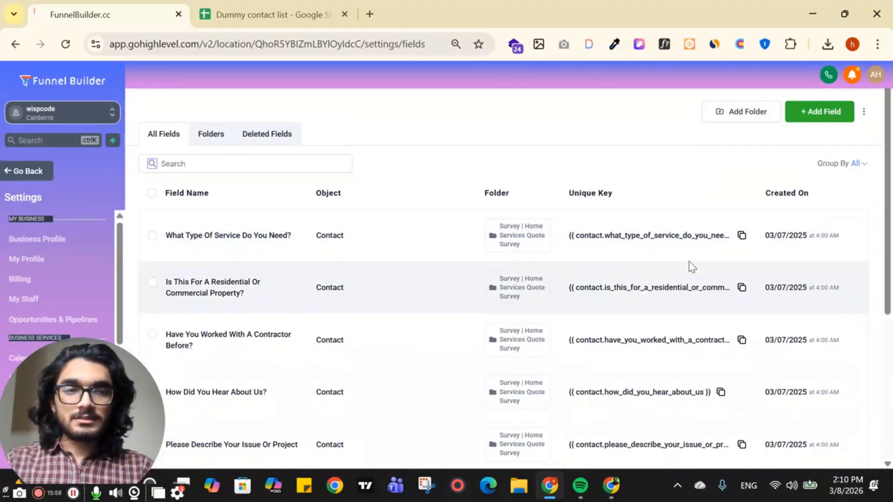
{"action": "scroll", "coordinate": [687, 267], "scroll_direction": "down", "scroll_amount": 2}
{"action": "scroll", "coordinate": [503, 279], "scroll_direction": "down", "scroll_amount": 2}
{"action": "scroll", "coordinate": [504, 279], "scroll_direction": "up", "scroll_amount": 4}
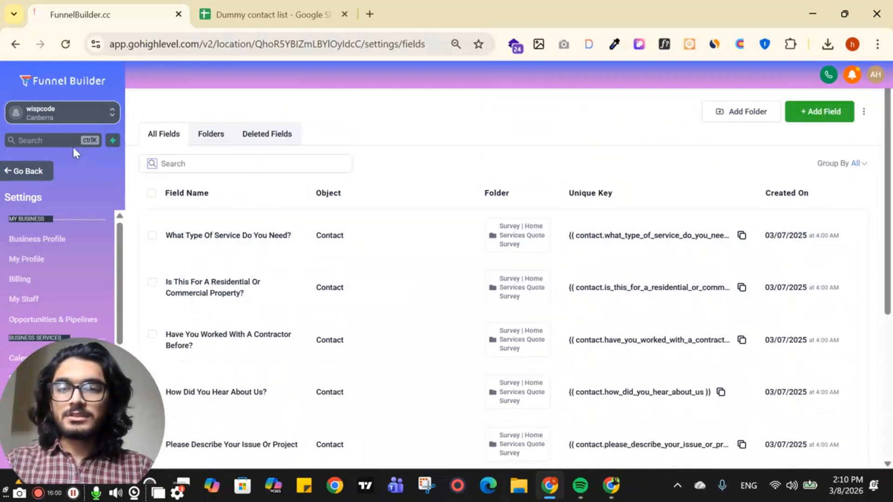
{"action": "left_click", "coordinate": [27, 173]}
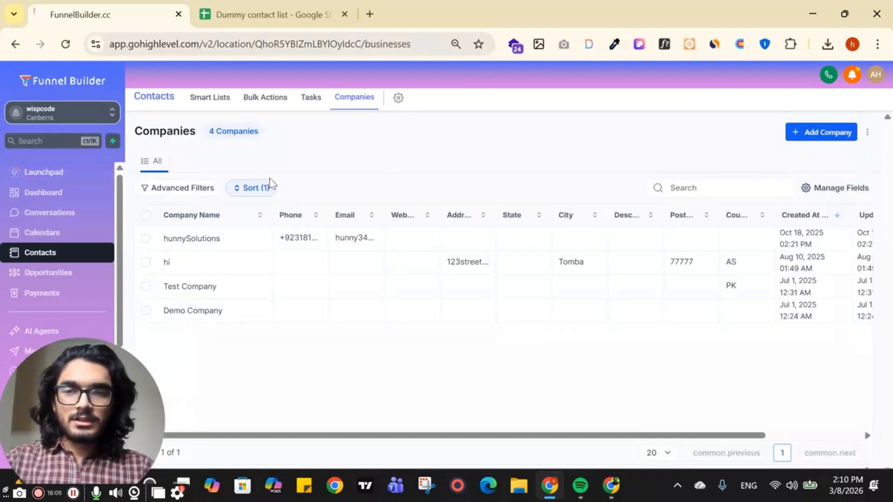
Step: Examine which fields can be shown as columns in the companies table, and close the field management without changes
{"action": "left_click", "coordinate": [830, 190]}
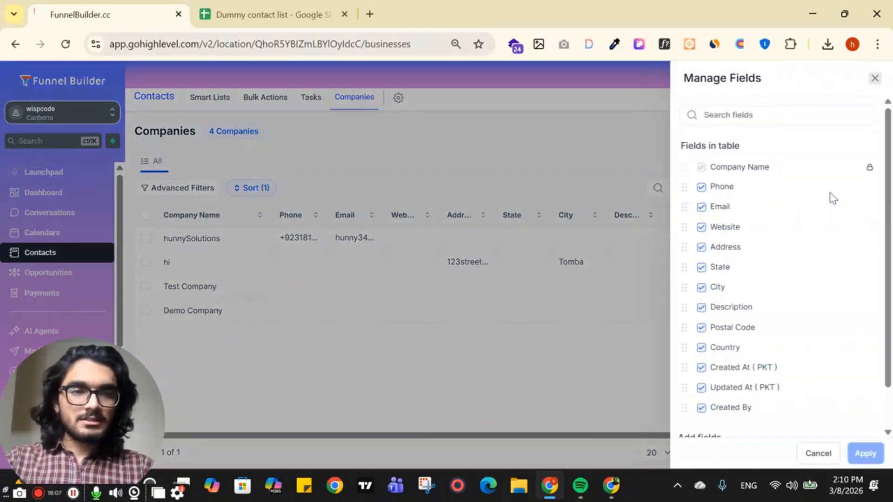
{"action": "scroll", "coordinate": [726, 200], "scroll_direction": "down", "scroll_amount": 1}
{"action": "scroll", "coordinate": [720, 213], "scroll_direction": "up", "scroll_amount": 1}
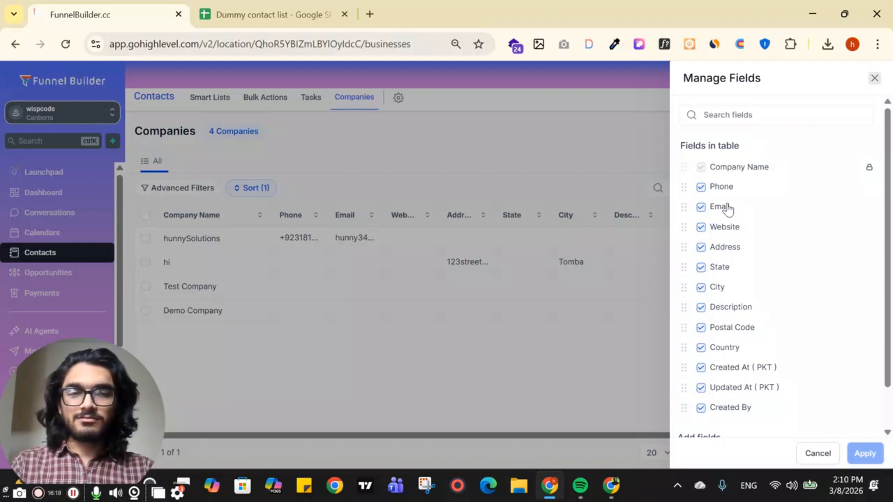
{"action": "scroll", "coordinate": [724, 207], "scroll_direction": "down", "scroll_amount": 1}
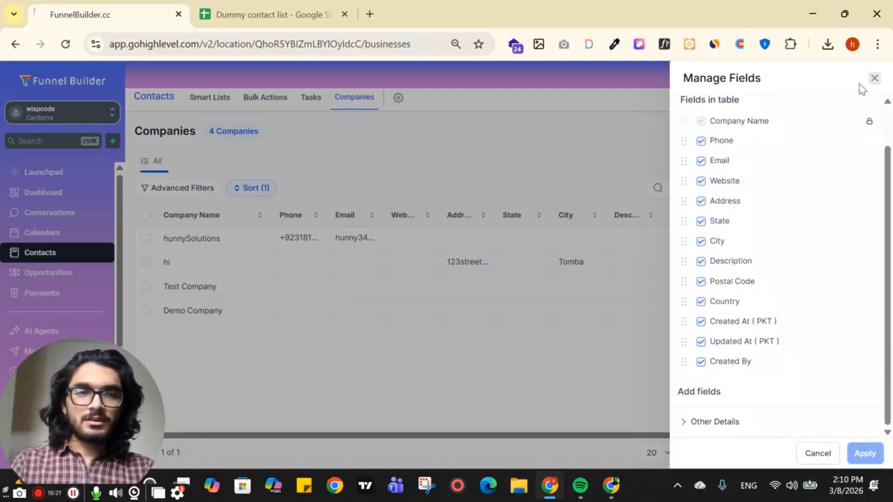
{"action": "scroll", "coordinate": [753, 139], "scroll_direction": "up", "scroll_amount": 1}
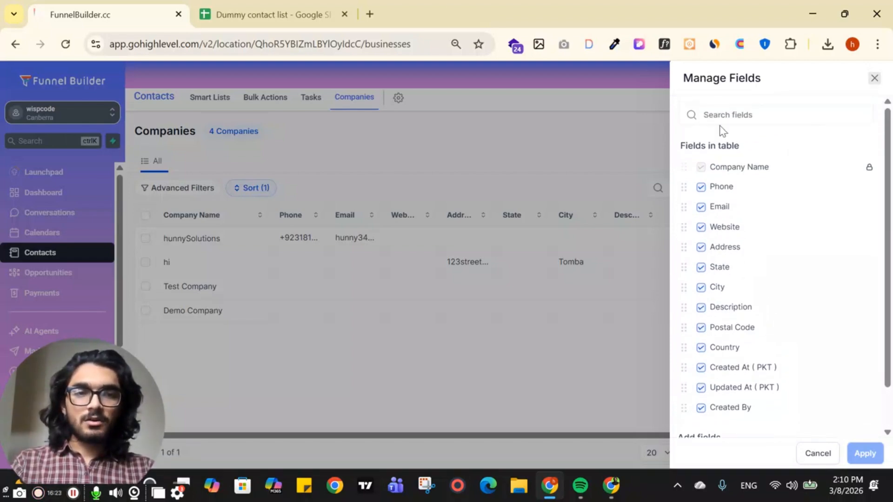
{"action": "left_click", "coordinate": [875, 79]}
Step: Hide the Phone field from the contacts table in the All smart list
{"action": "left_click", "coordinate": [206, 99]}
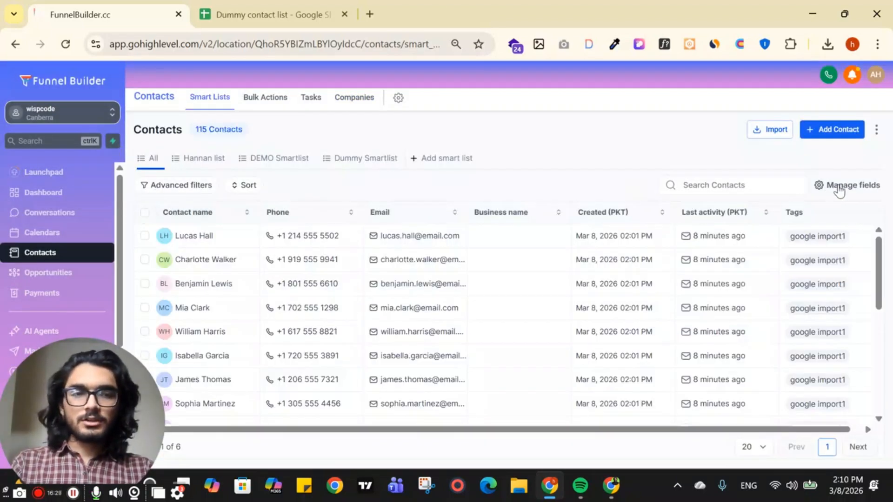
{"action": "left_click", "coordinate": [838, 186]}
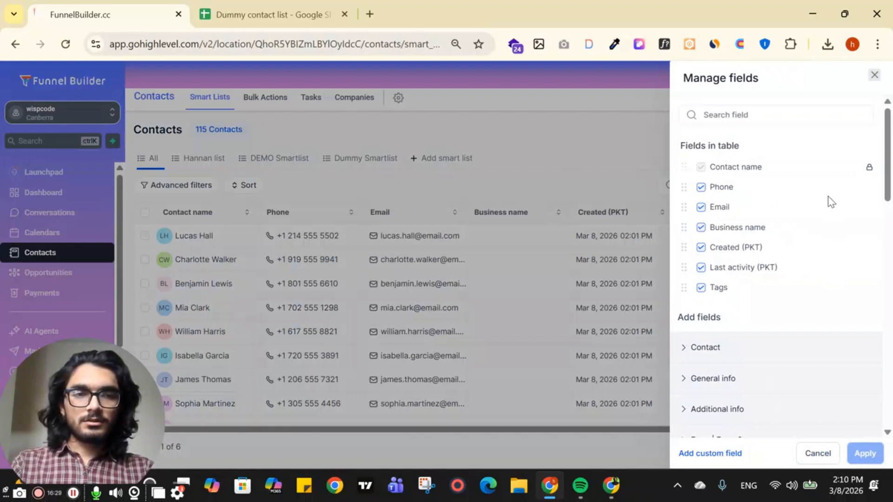
{"action": "left_click", "coordinate": [700, 188]}
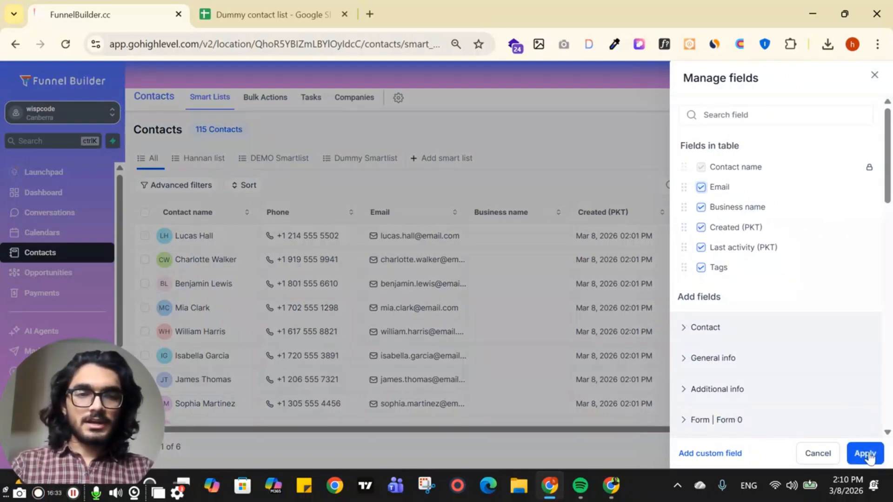
{"action": "left_click", "coordinate": [866, 454]}
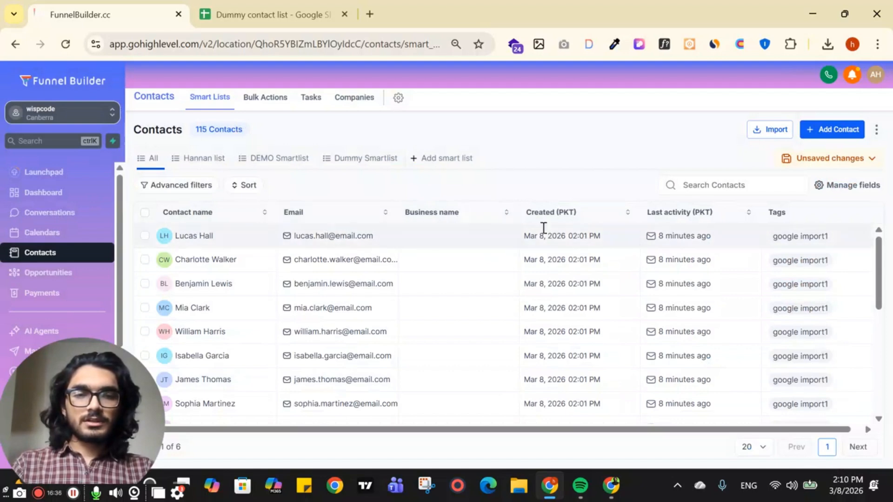
Step: Add the Phone field from the Contact field group back to the contacts table
{"action": "left_click", "coordinate": [836, 189]}
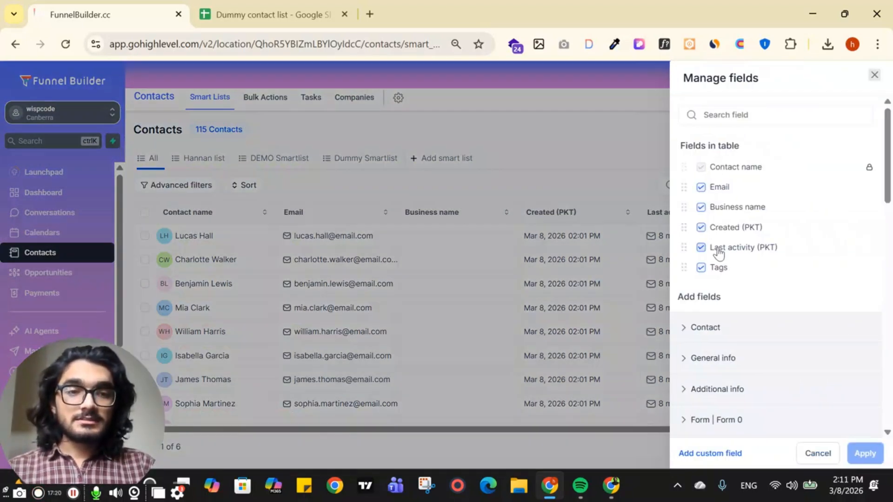
{"action": "scroll", "coordinate": [717, 260], "scroll_direction": "down", "scroll_amount": 1}
{"action": "left_click", "coordinate": [683, 260]}
{"action": "scroll", "coordinate": [753, 256], "scroll_direction": "down", "scroll_amount": 2}
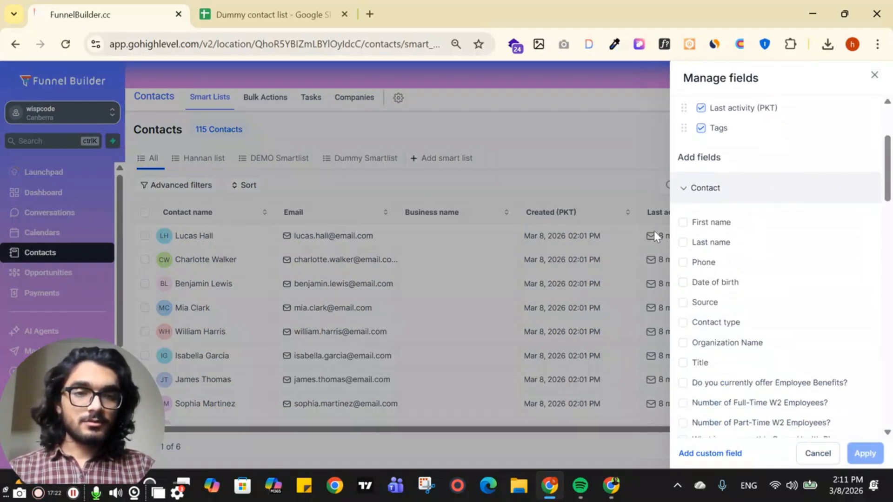
{"action": "left_click", "coordinate": [683, 262]}
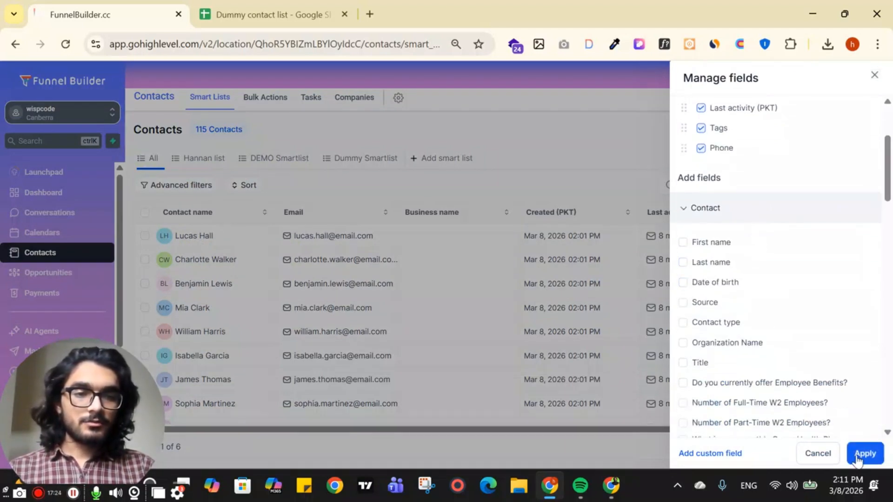
{"action": "left_click", "coordinate": [820, 454]}
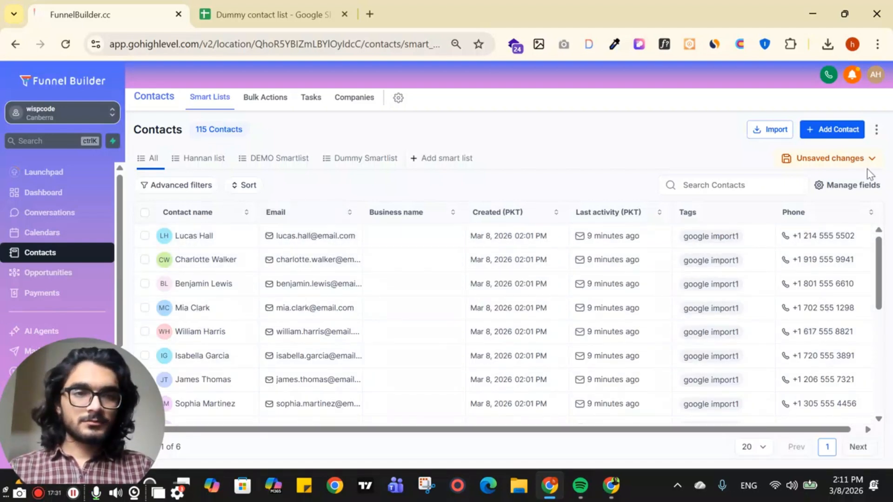
Step: Discard the unsaved field changes of the All contacts list
{"action": "left_click", "coordinate": [824, 161]}
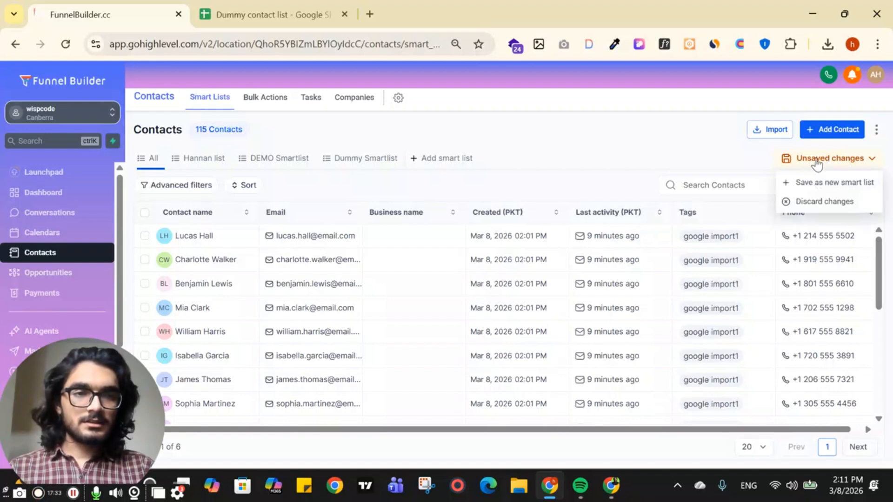
{"action": "left_click", "coordinate": [827, 202]}
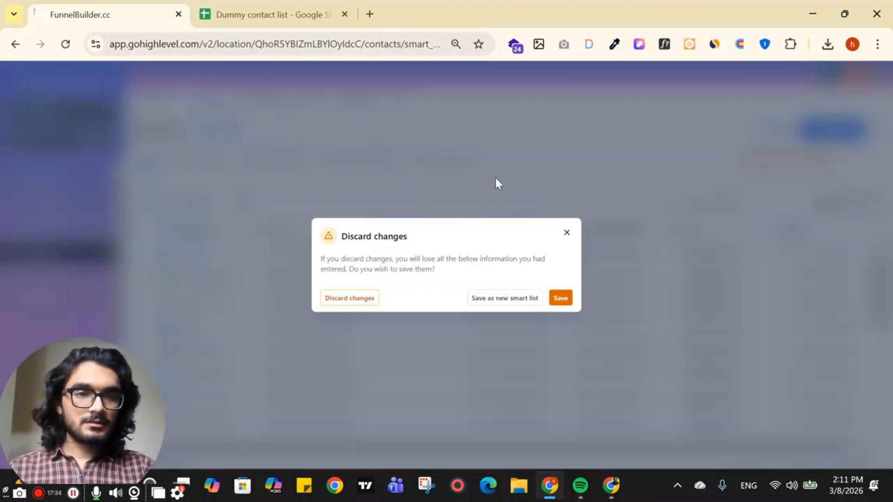
{"action": "left_click", "coordinate": [494, 302]}
Step: Check the bulk export confirmation for all contacts and close it without exporting
{"action": "left_click", "coordinate": [876, 130]}
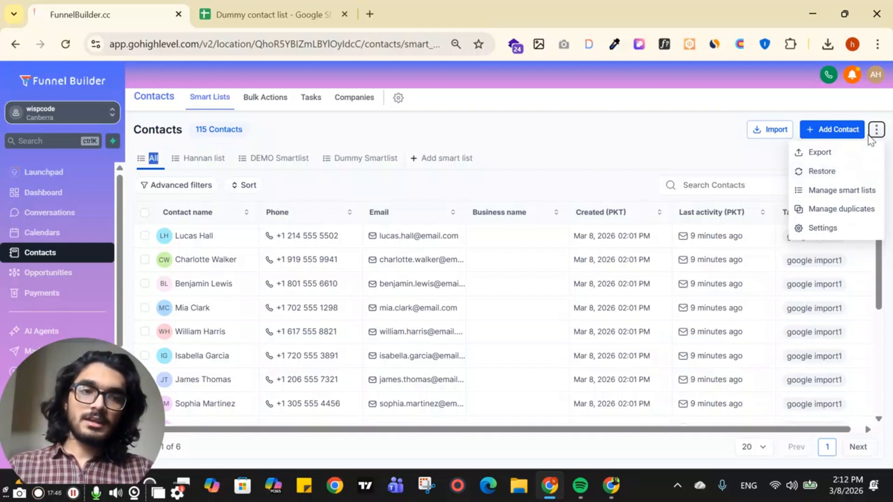
{"action": "left_click", "coordinate": [826, 155]}
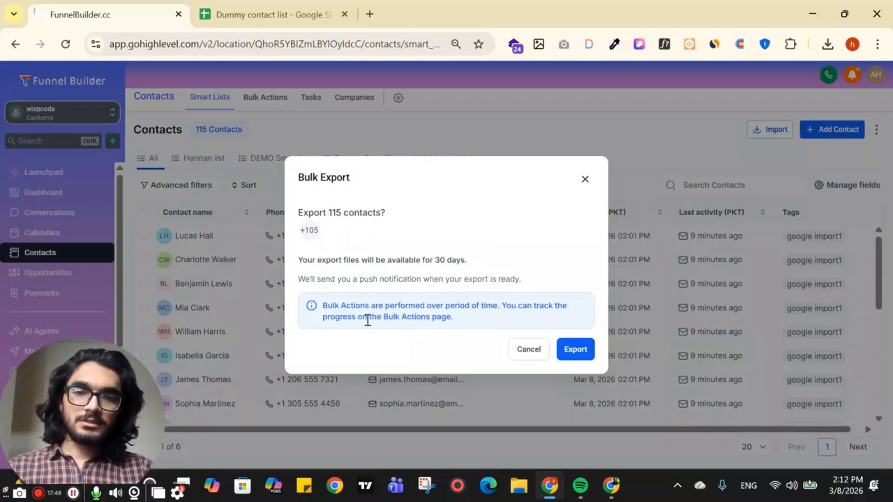
{"action": "left_click", "coordinate": [584, 179]}
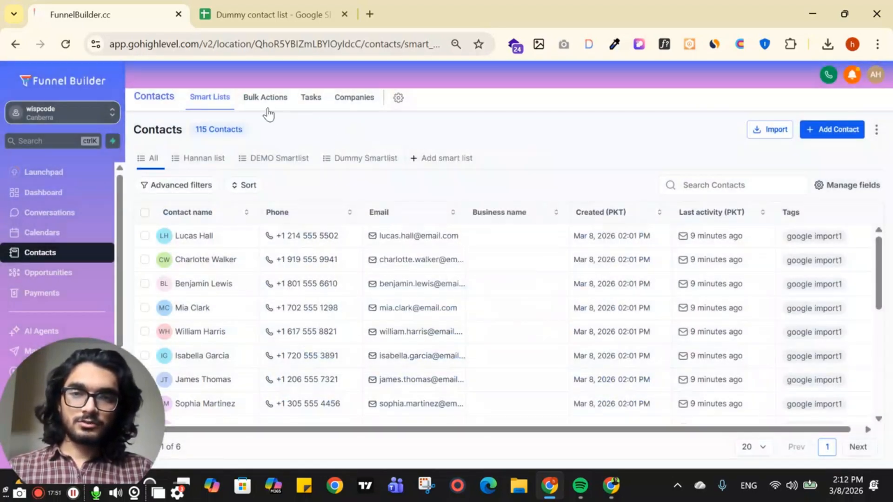
Step: Examine the smart list management page with its copy, edit and delete options, and return to the All contacts list
{"action": "left_click", "coordinate": [877, 132]}
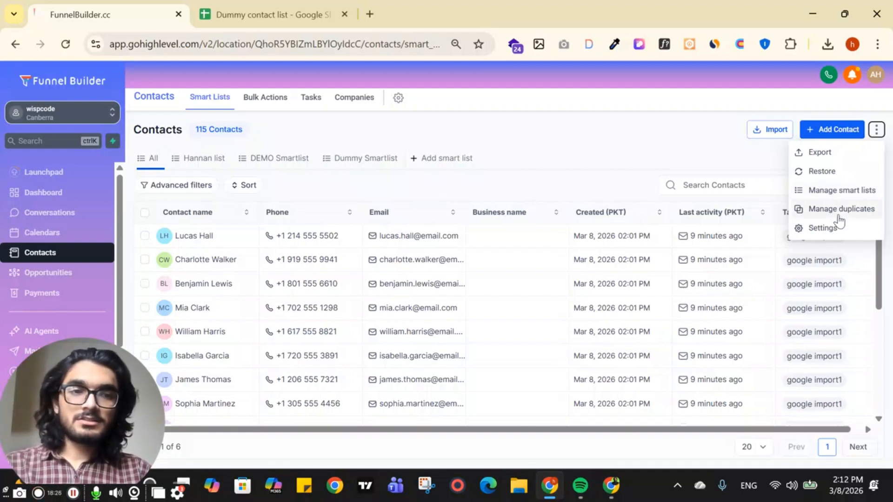
{"action": "left_click", "coordinate": [844, 188]}
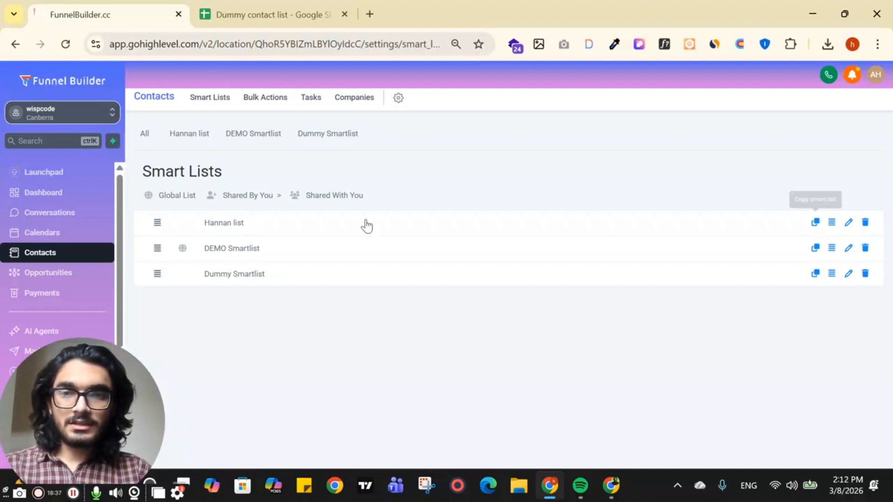
{"action": "left_click", "coordinate": [145, 134]}
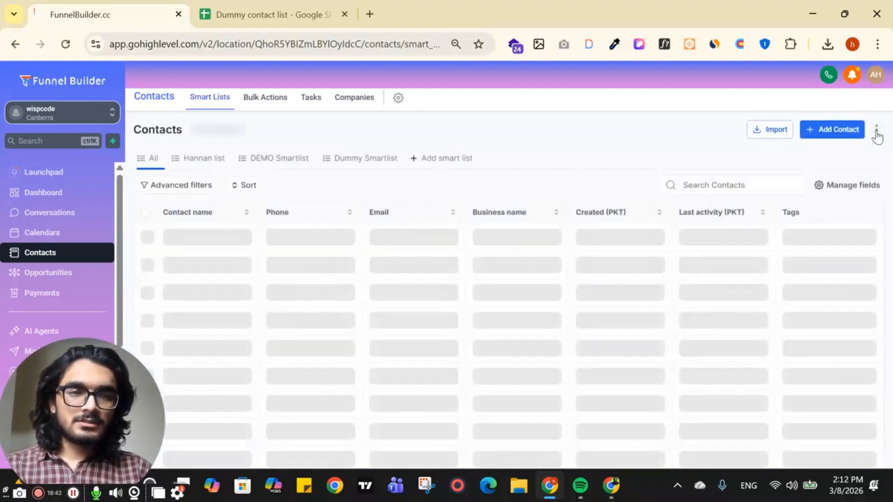
Step: Find duplicate contacts by name, look through the duplicate records, and return to the contacts list
{"action": "left_click", "coordinate": [876, 130]}
{"action": "left_click", "coordinate": [837, 208]}
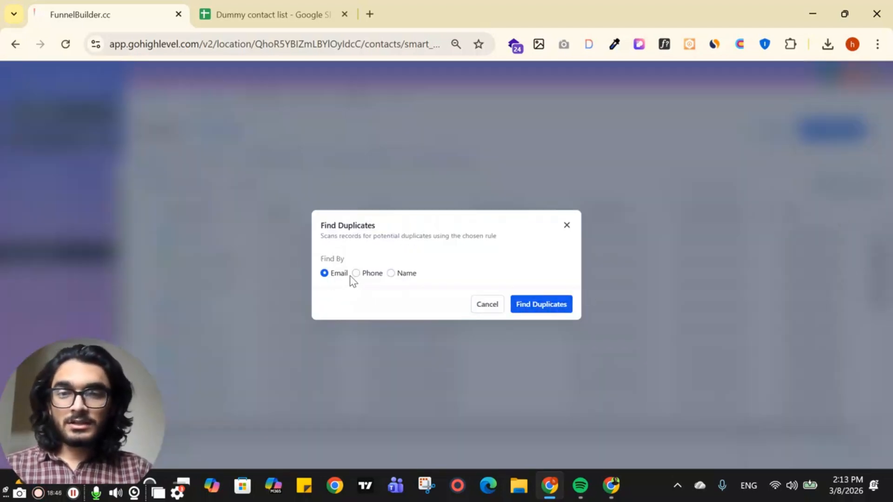
{"action": "left_click", "coordinate": [391, 275]}
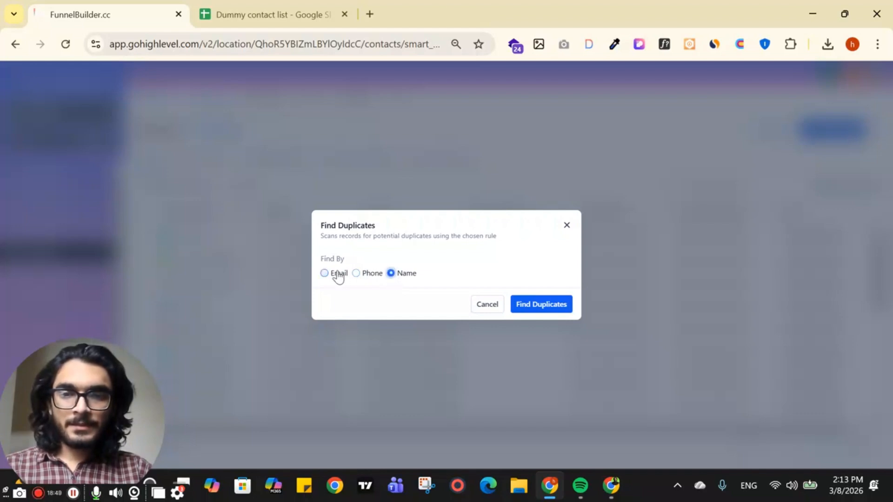
{"action": "left_click", "coordinate": [540, 307]}
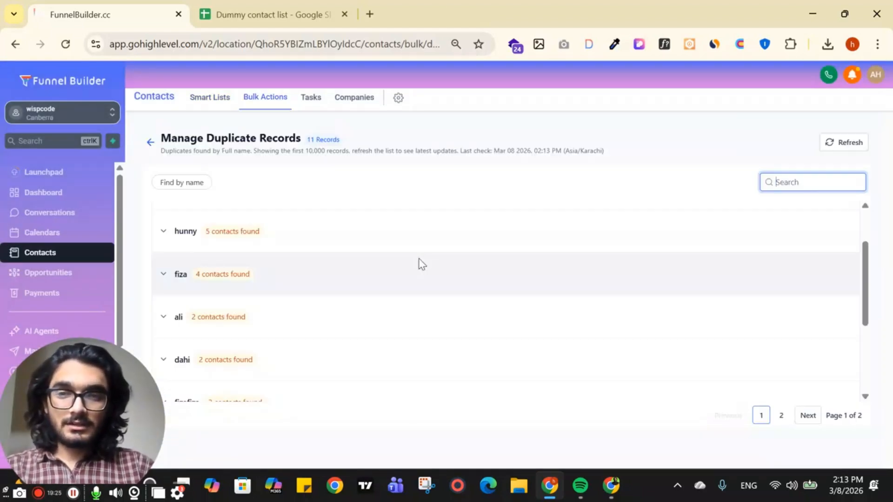
{"action": "scroll", "coordinate": [420, 264], "scroll_direction": "down", "scroll_amount": 3}
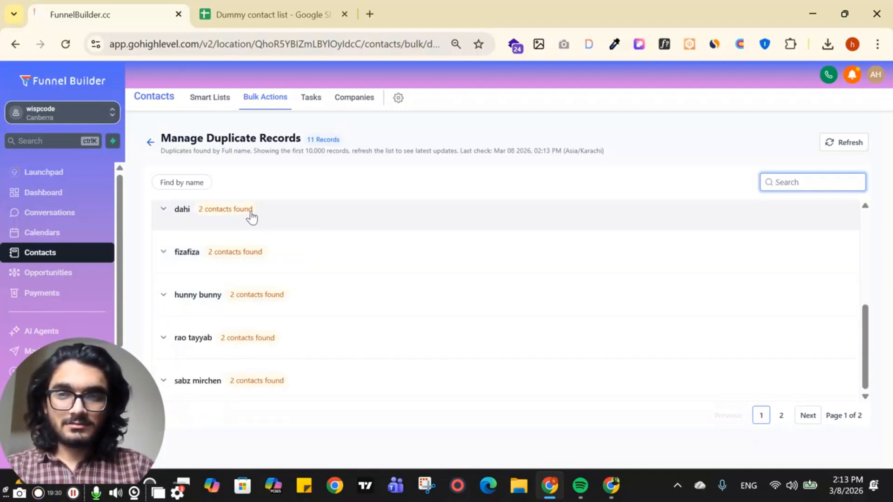
{"action": "left_click", "coordinate": [150, 141]}
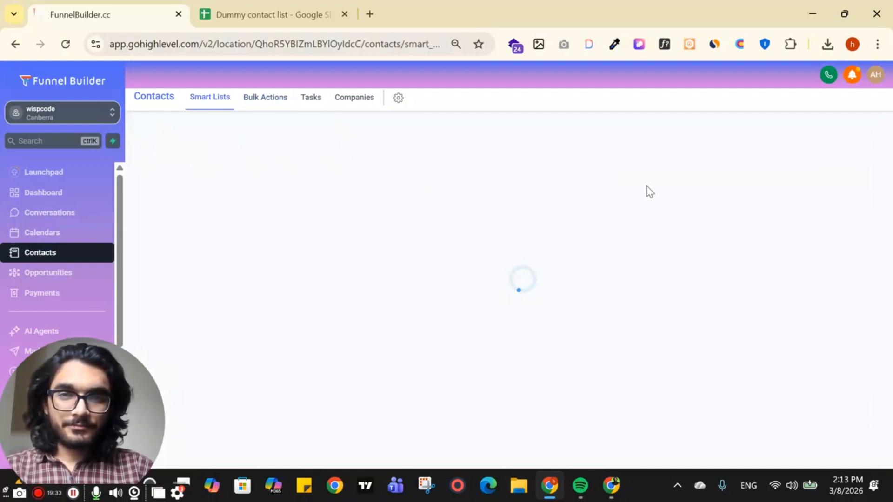